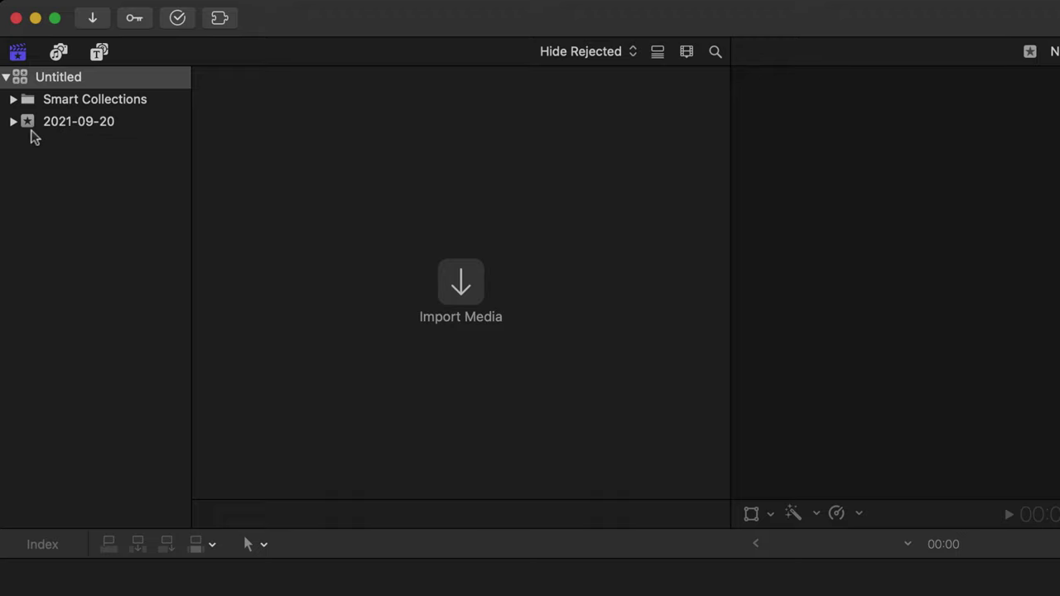
Rename the Untitled library to 'Import Clips'
{"action": "left_click", "coordinate": [57, 77]}
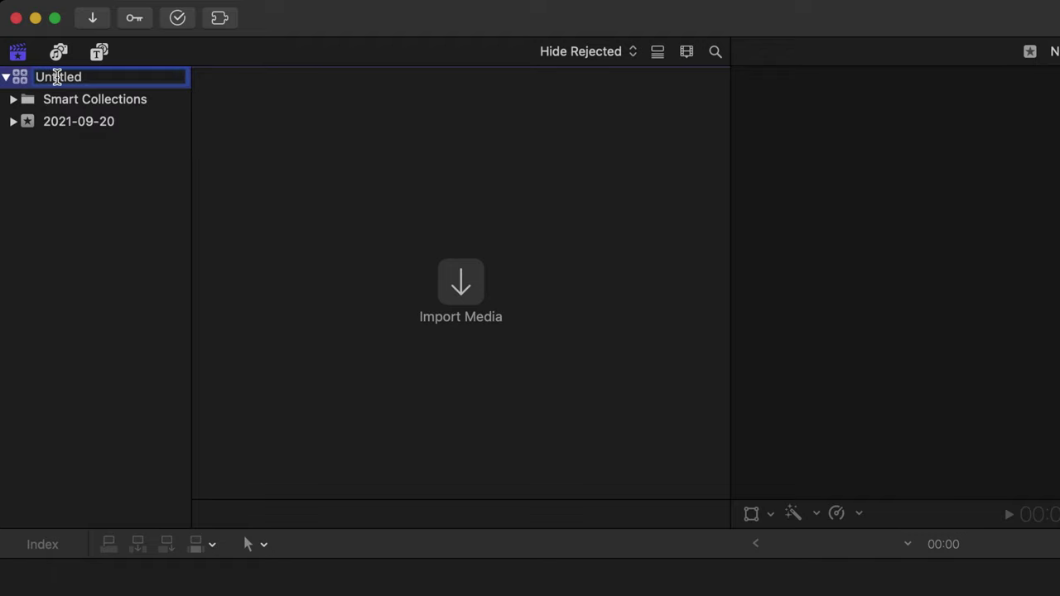
{"action": "left_click_drag", "start_coordinate": [93, 76], "coordinate": [25, 76]}
{"action": "type", "text": "Import Clips"}
{"action": "key", "text": "Return"}
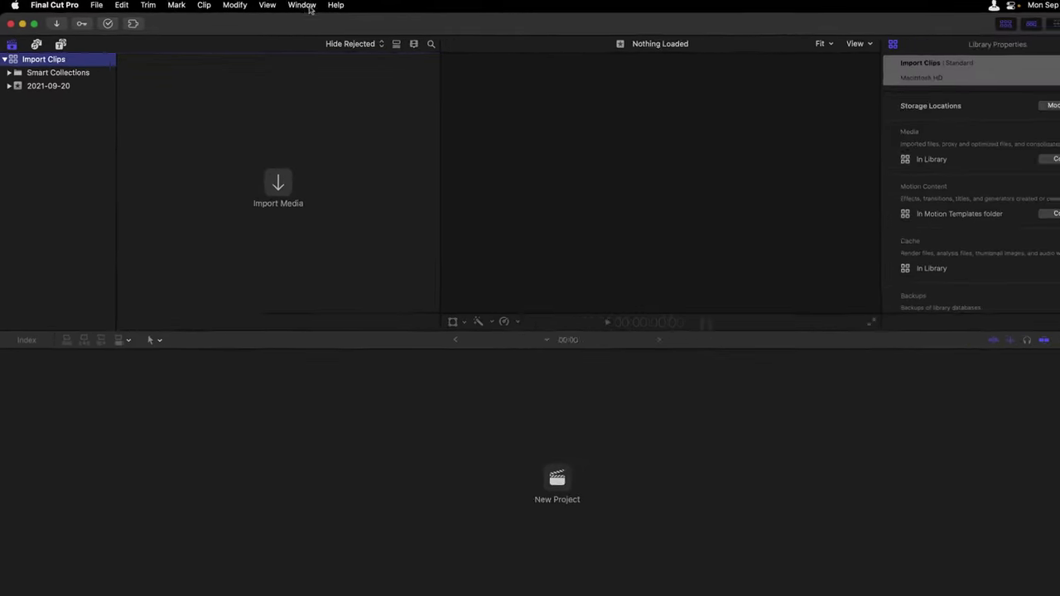
Switch the window to the Organize workspace
{"action": "left_click", "coordinate": [305, 6]}
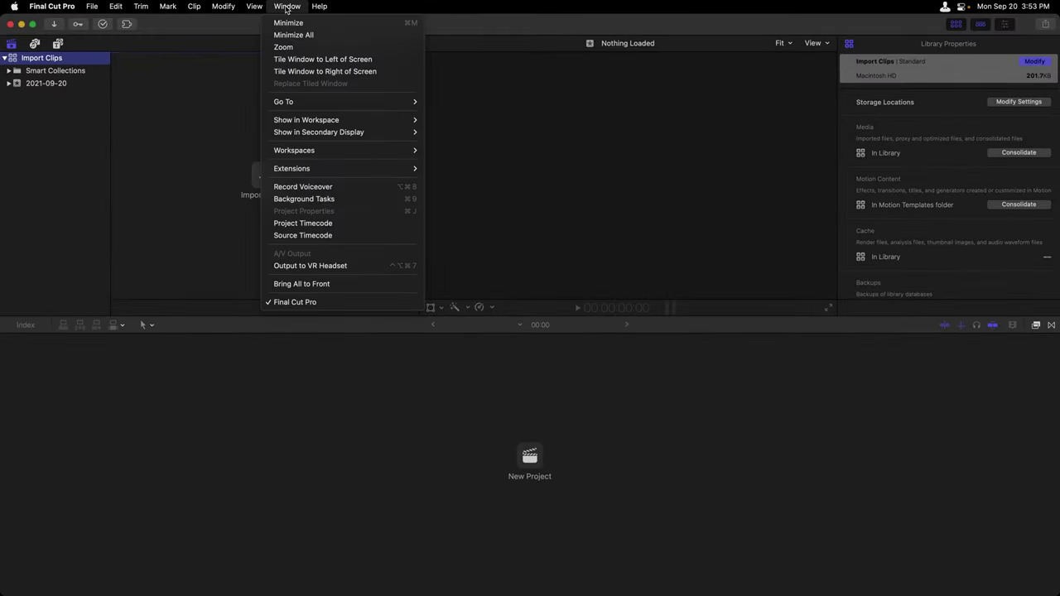
{"action": "mouse_move", "coordinate": [379, 154]}
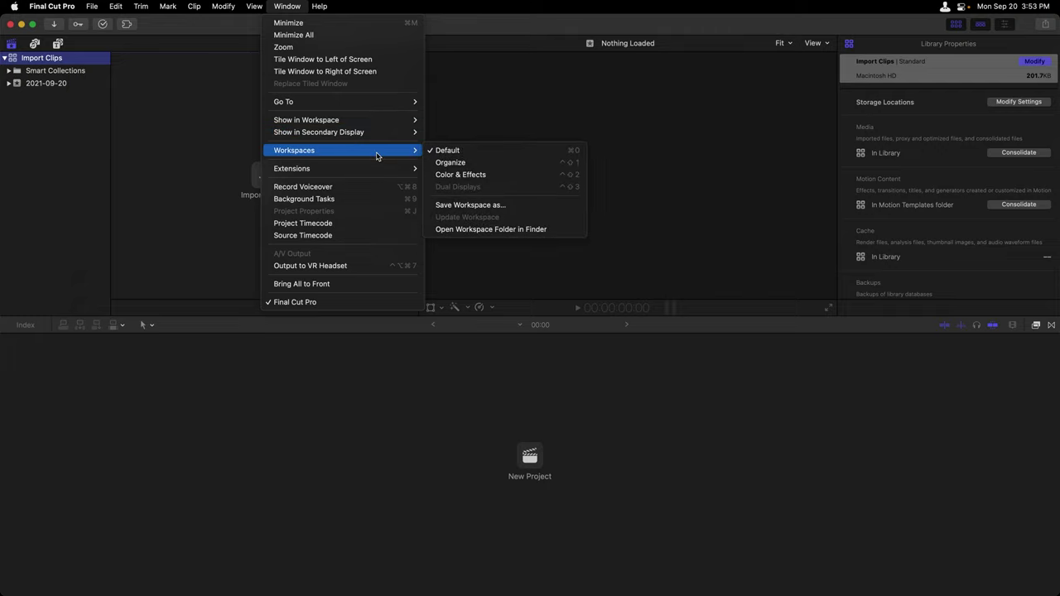
{"action": "left_click", "coordinate": [456, 163]}
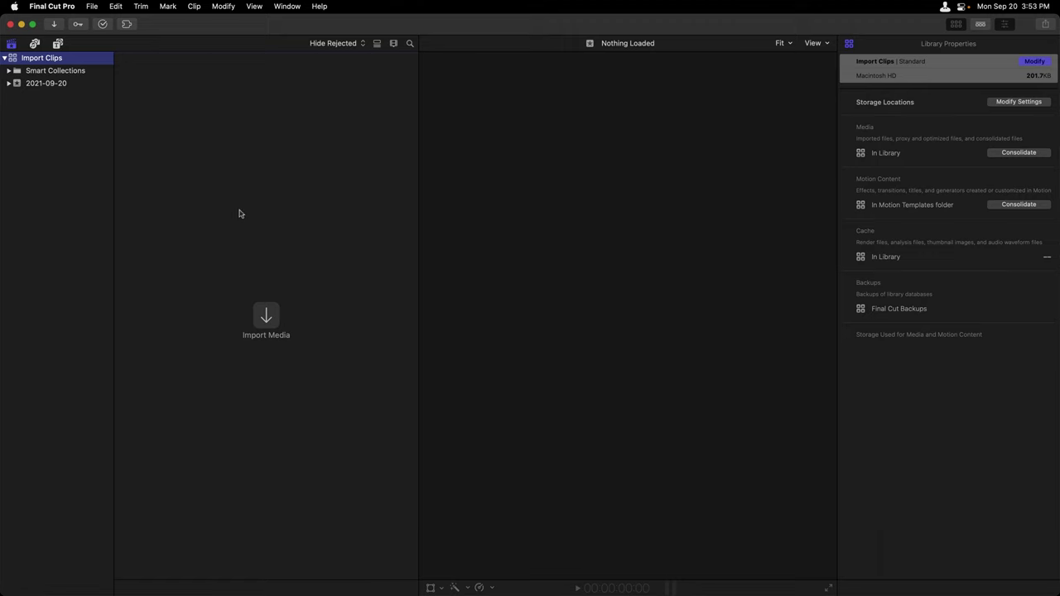
Open Media Import on the South America folder and preview the flamenco dancer clip, playing and pausing it
{"action": "left_click", "coordinate": [270, 322]}
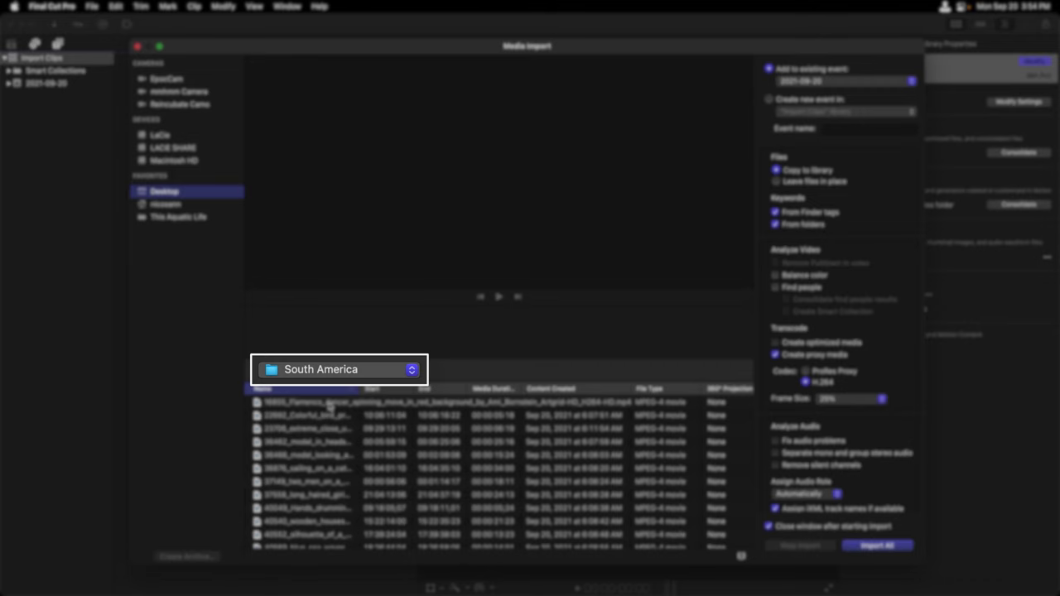
{"action": "left_click", "coordinate": [257, 403]}
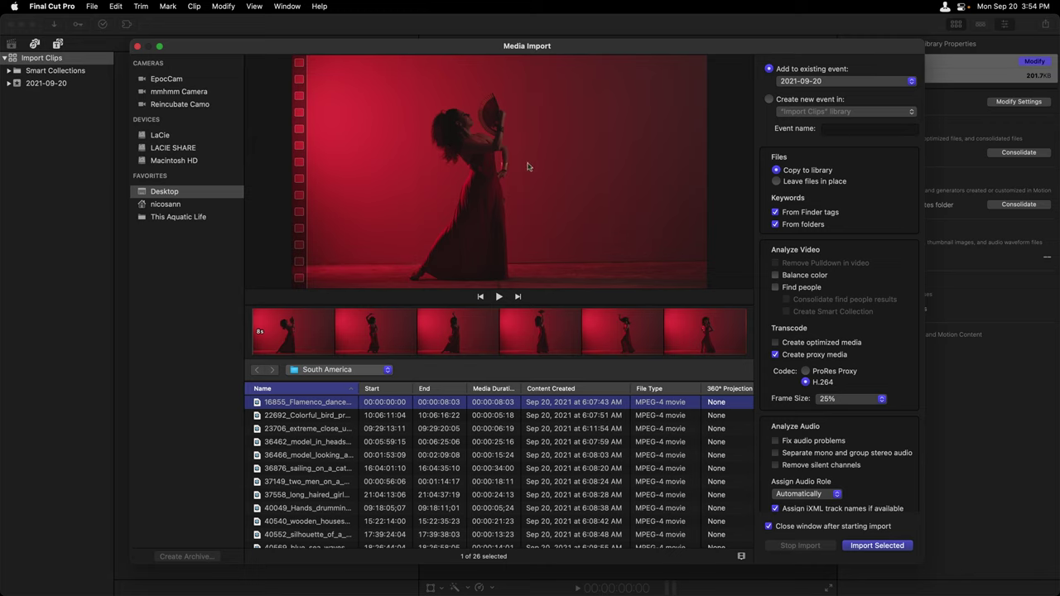
{"action": "left_click", "coordinate": [499, 296]}
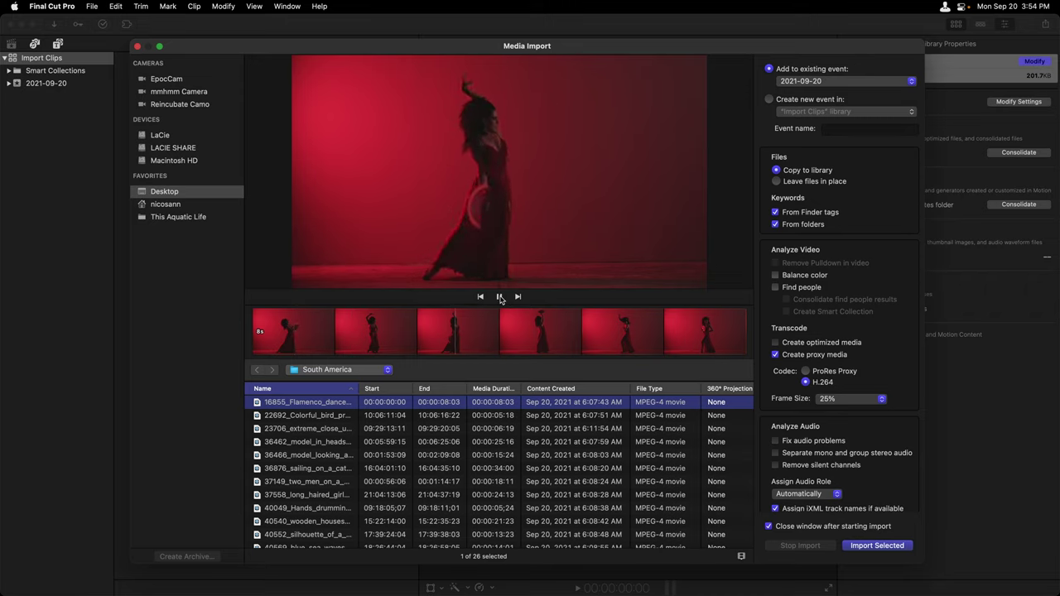
{"action": "left_click", "coordinate": [499, 296]}
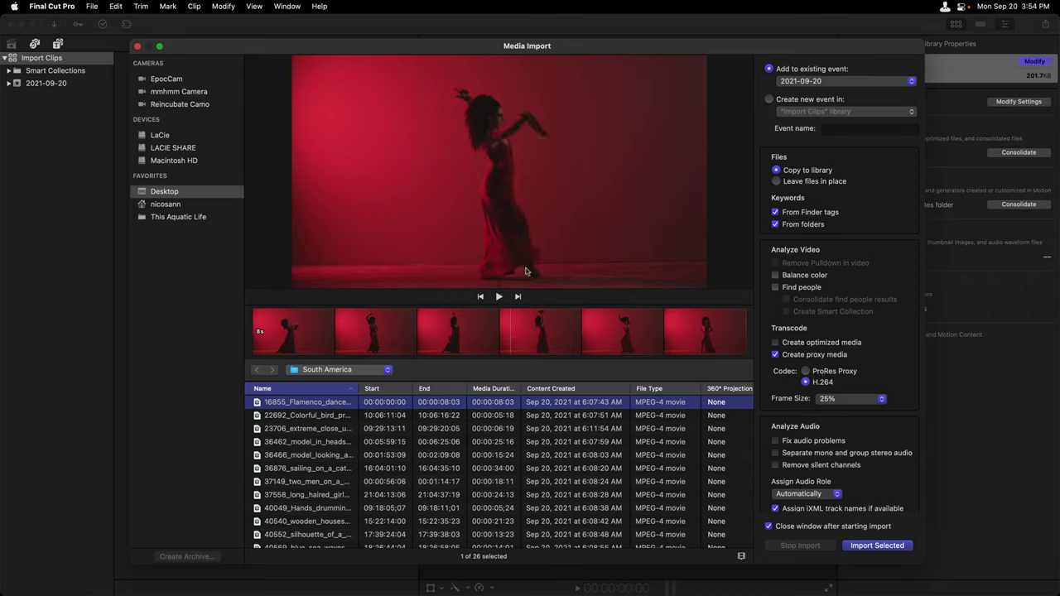
{"action": "left_click", "coordinate": [447, 328]}
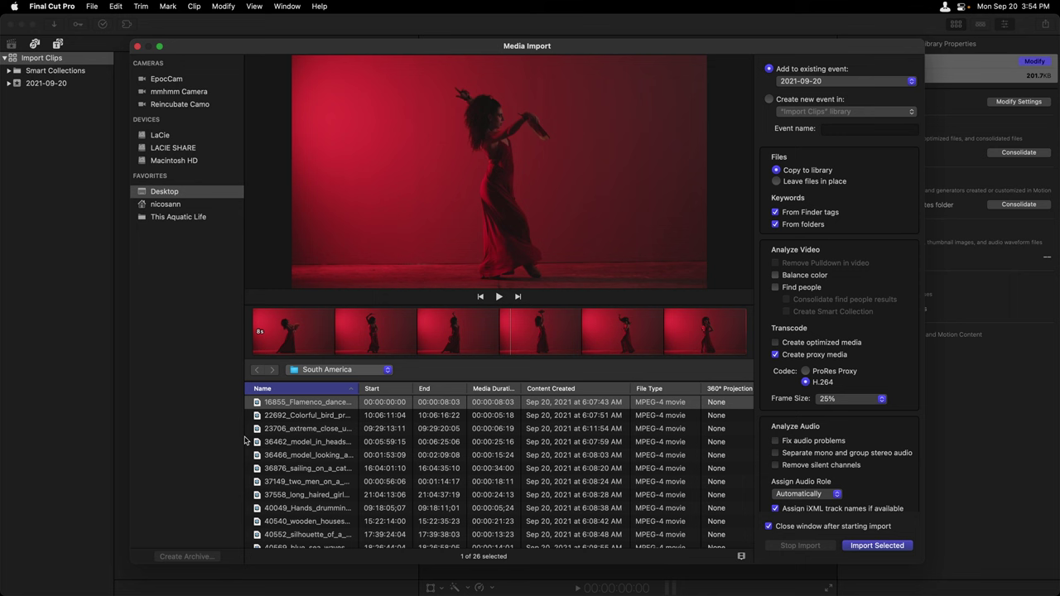
Preview the 22692_Colorful_bird parrot clip in the import list
{"action": "left_click", "coordinate": [276, 419]}
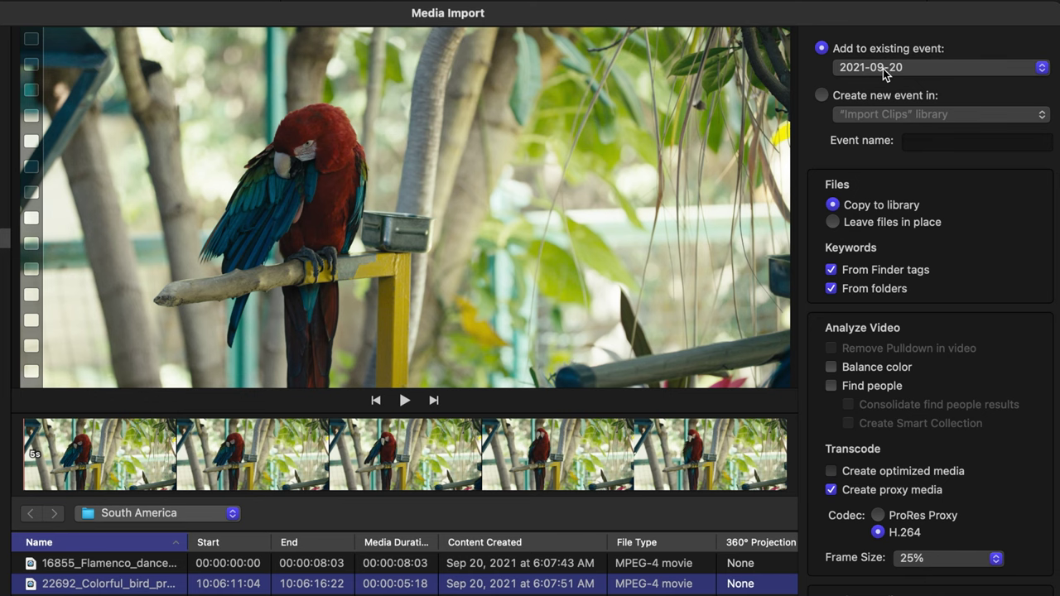
{"action": "left_click", "coordinate": [826, 97]}
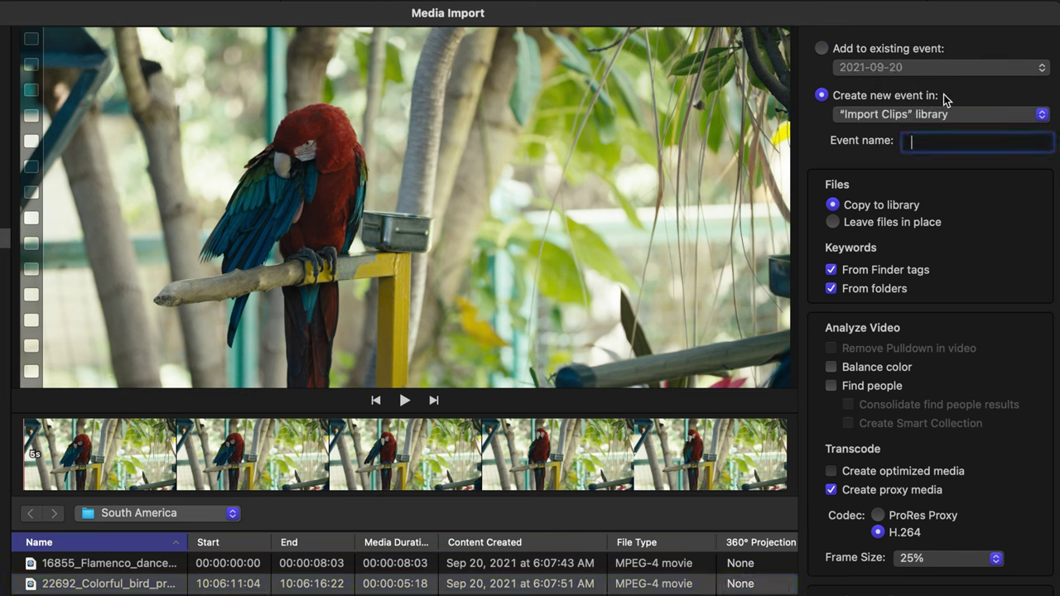
{"action": "left_click", "coordinate": [918, 115]}
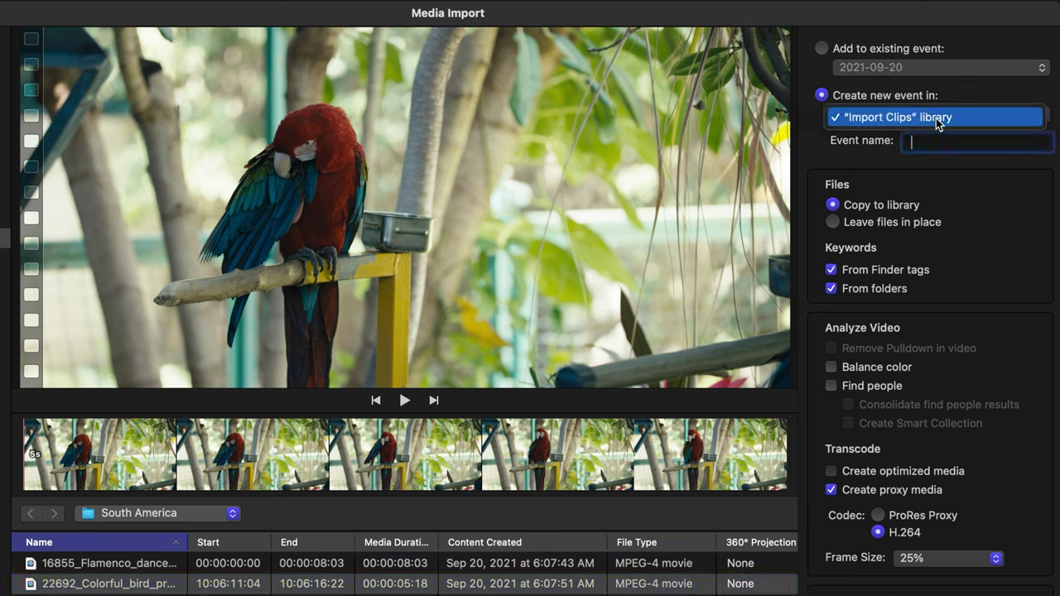
{"action": "left_click", "coordinate": [938, 120]}
{"action": "left_click", "coordinate": [822, 49]}
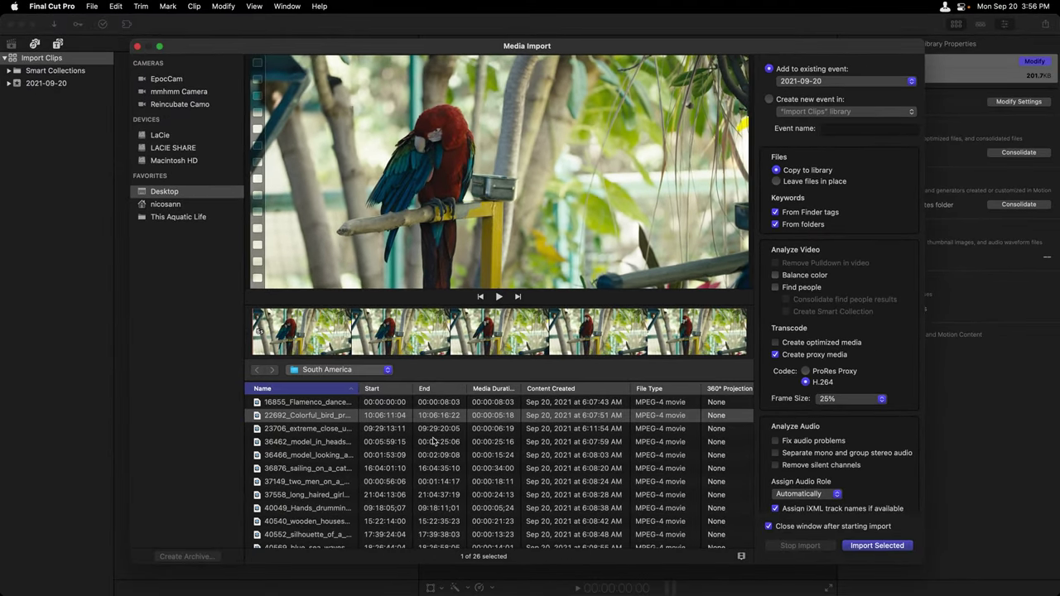
Select all 26 South America clips and import them into the 2021-09-20 event
{"action": "left_click", "coordinate": [319, 404]}
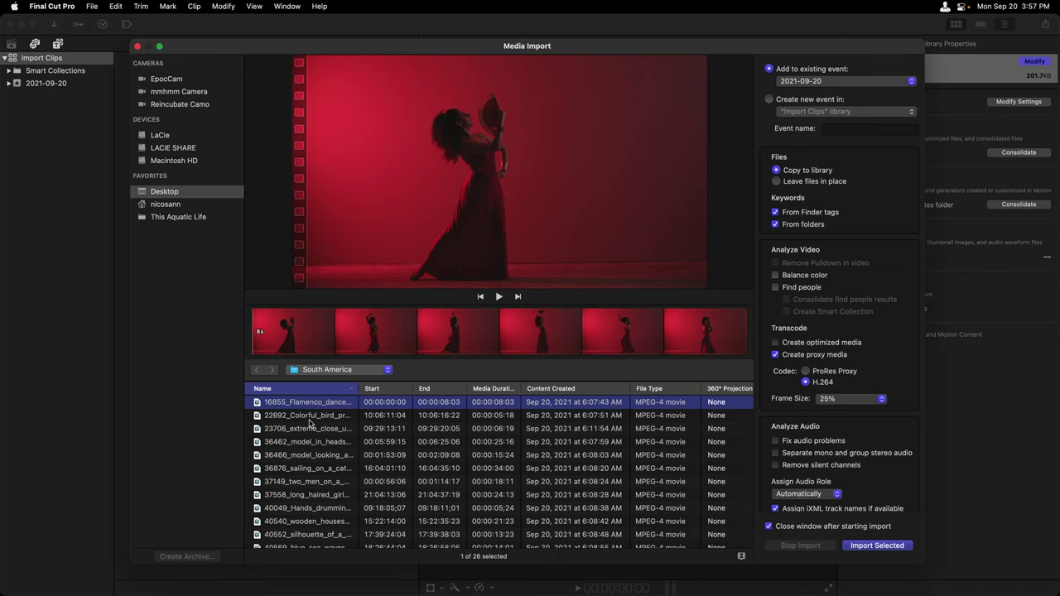
{"action": "key", "text": "super+a"}
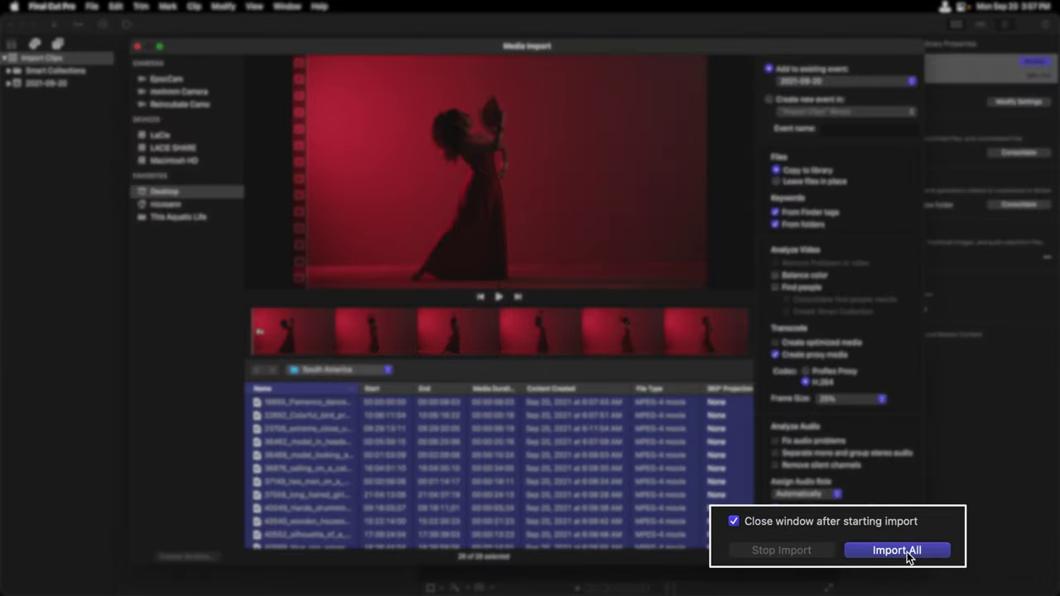
{"action": "left_click", "coordinate": [907, 554]}
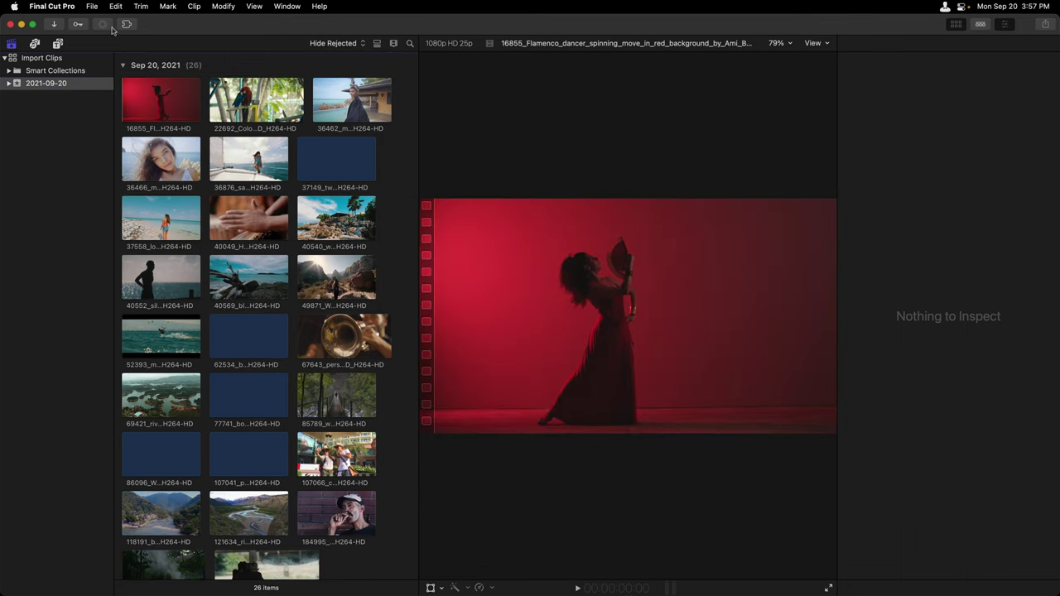
{"action": "left_click", "coordinate": [102, 24]}
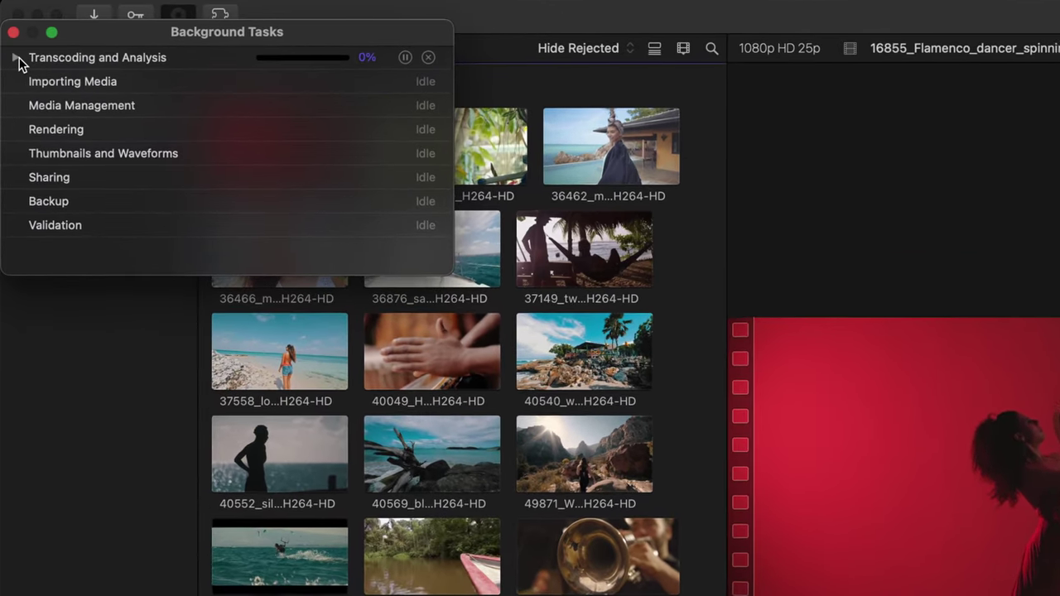
{"action": "left_click", "coordinate": [18, 59]}
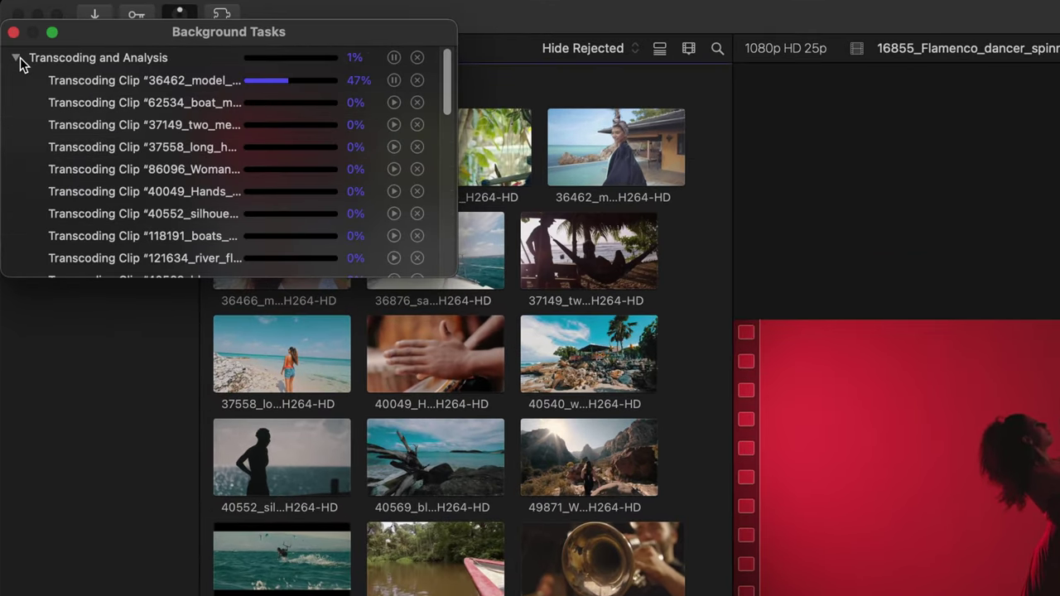
{"action": "left_click", "coordinate": [13, 32]}
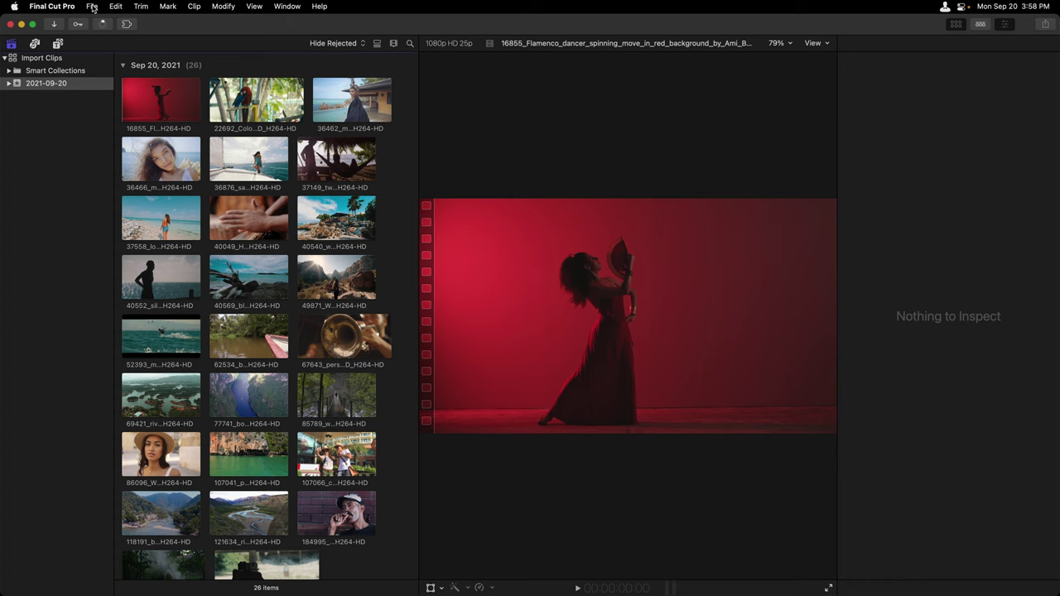
Reopen Media Import and browse the connected iPhone
{"action": "left_click", "coordinate": [92, 7]}
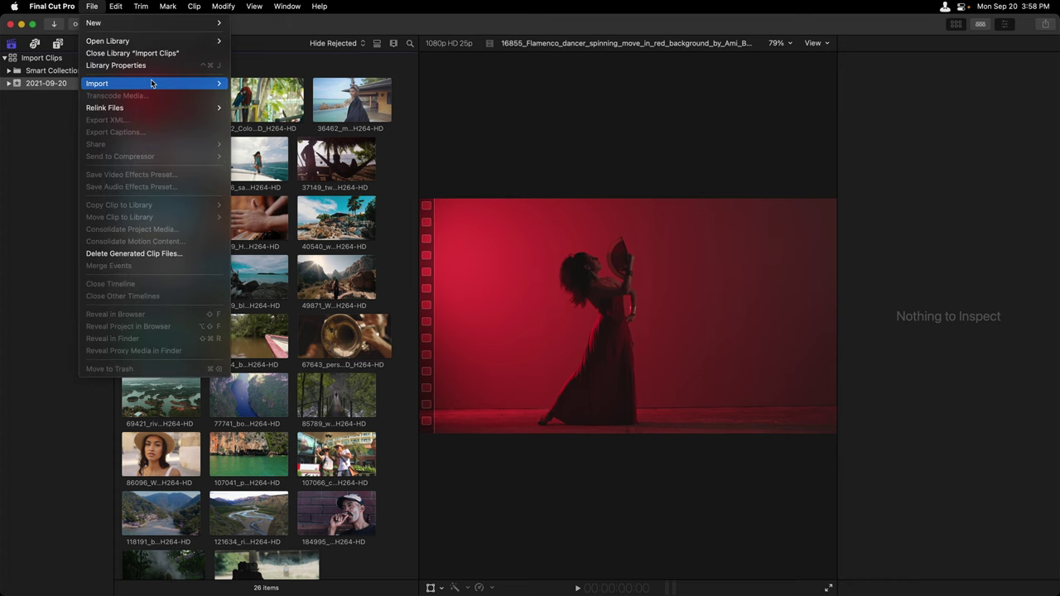
{"action": "mouse_move", "coordinate": [154, 85]}
{"action": "left_click", "coordinate": [271, 86]}
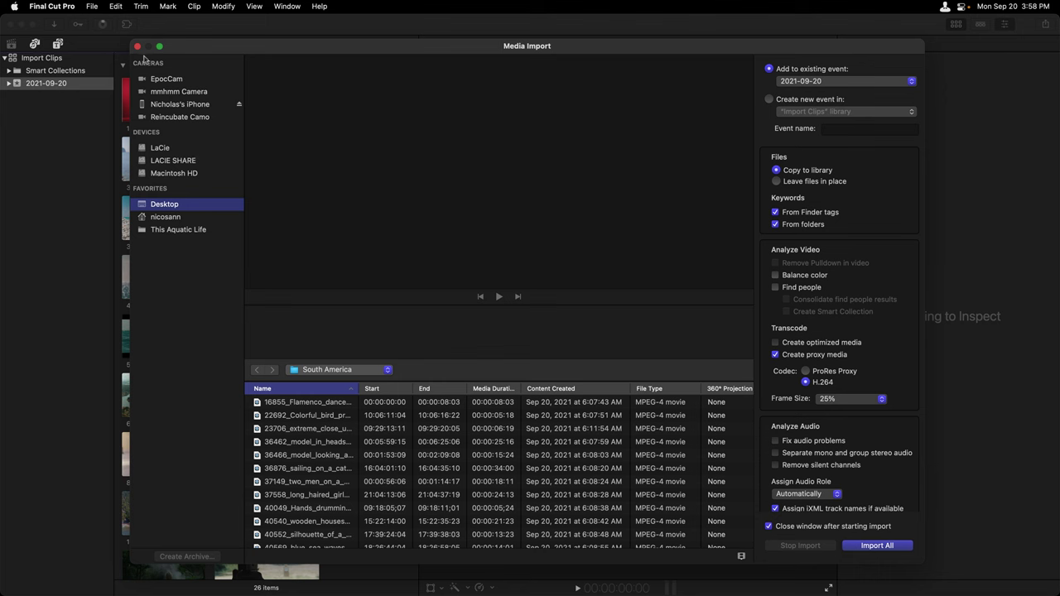
{"action": "left_click", "coordinate": [164, 106]}
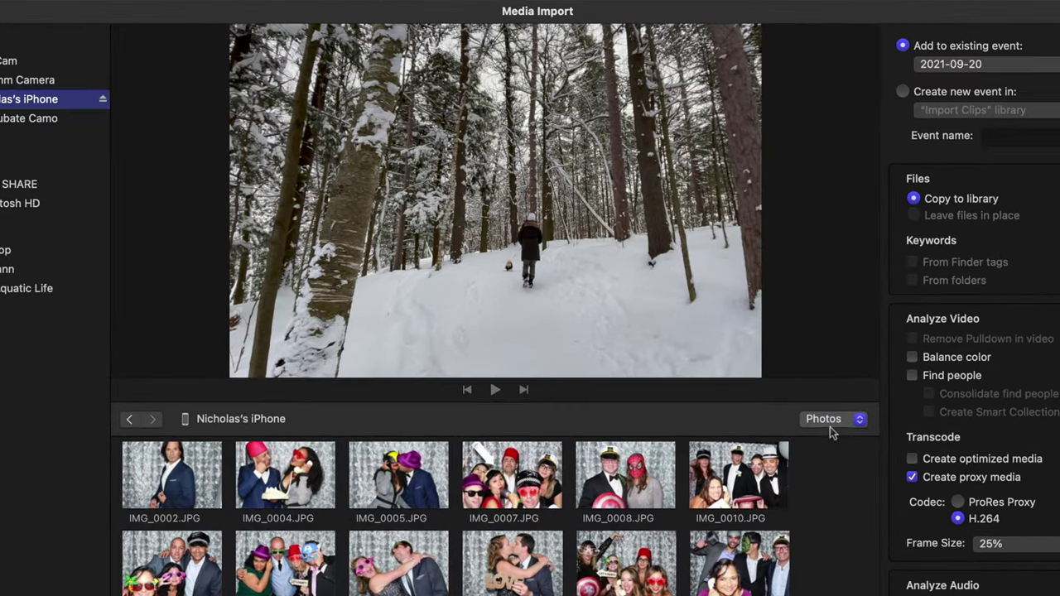
Filter the iPhone list to Videos only and select IMG_0782 and IMG_1416
{"action": "left_click", "coordinate": [815, 406]}
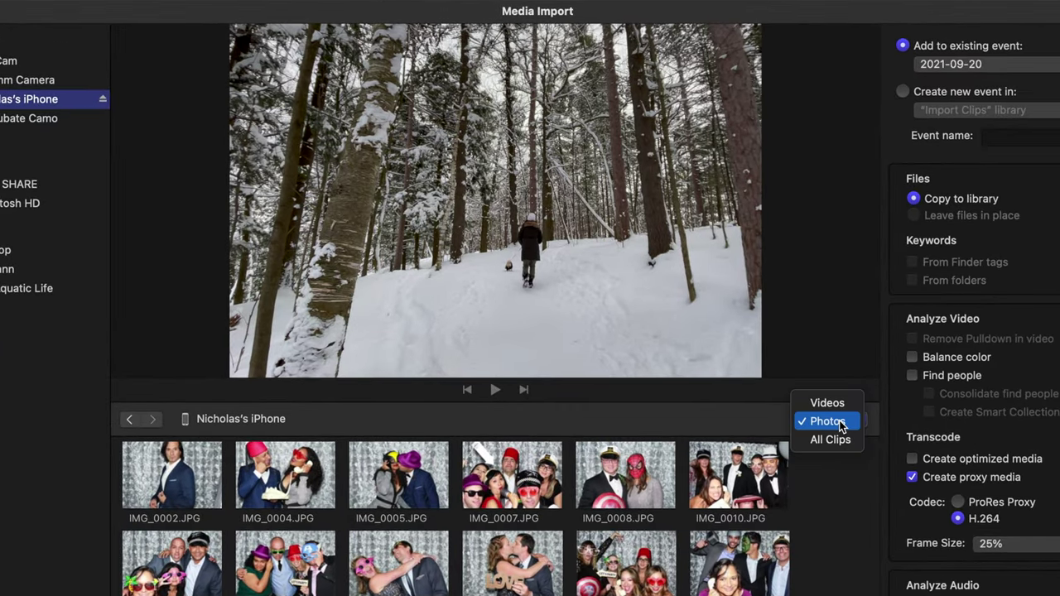
{"action": "left_click", "coordinate": [837, 405]}
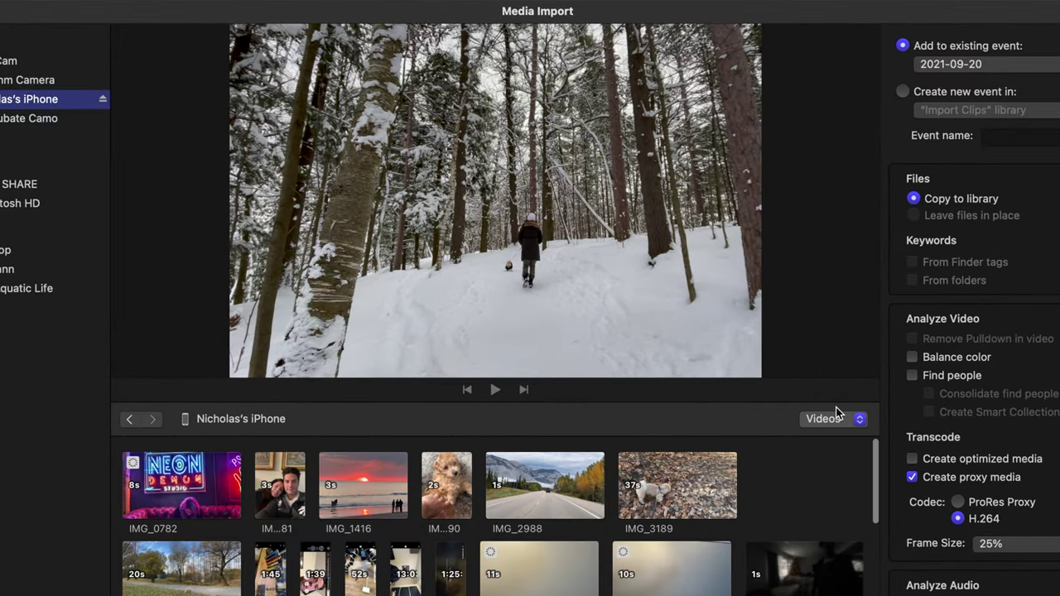
{"action": "left_click", "coordinate": [842, 419]}
{"action": "left_click", "coordinate": [823, 439]}
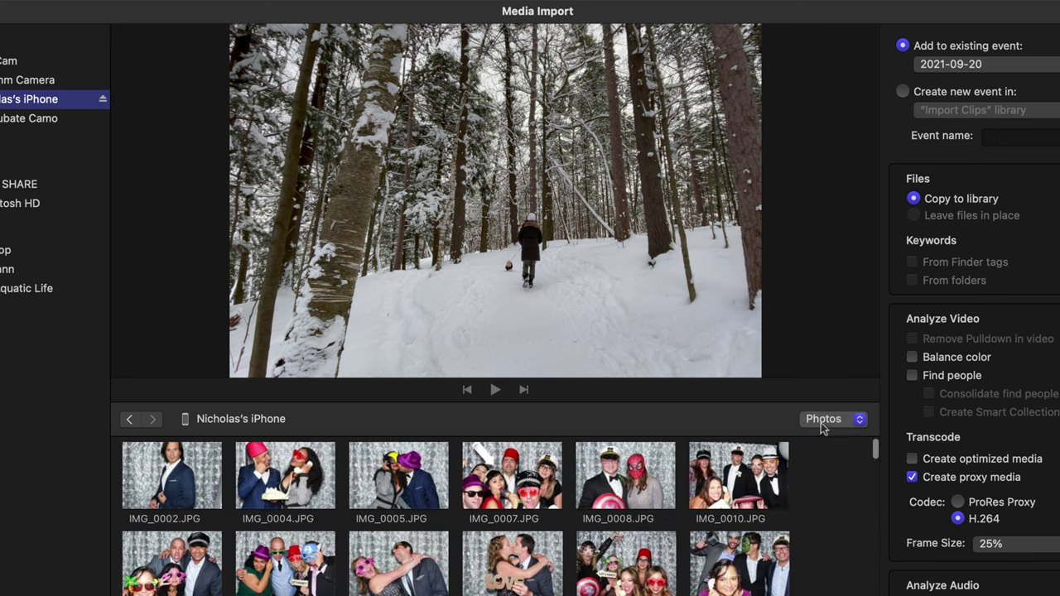
{"action": "left_click", "coordinate": [828, 420]}
{"action": "left_click", "coordinate": [830, 440]}
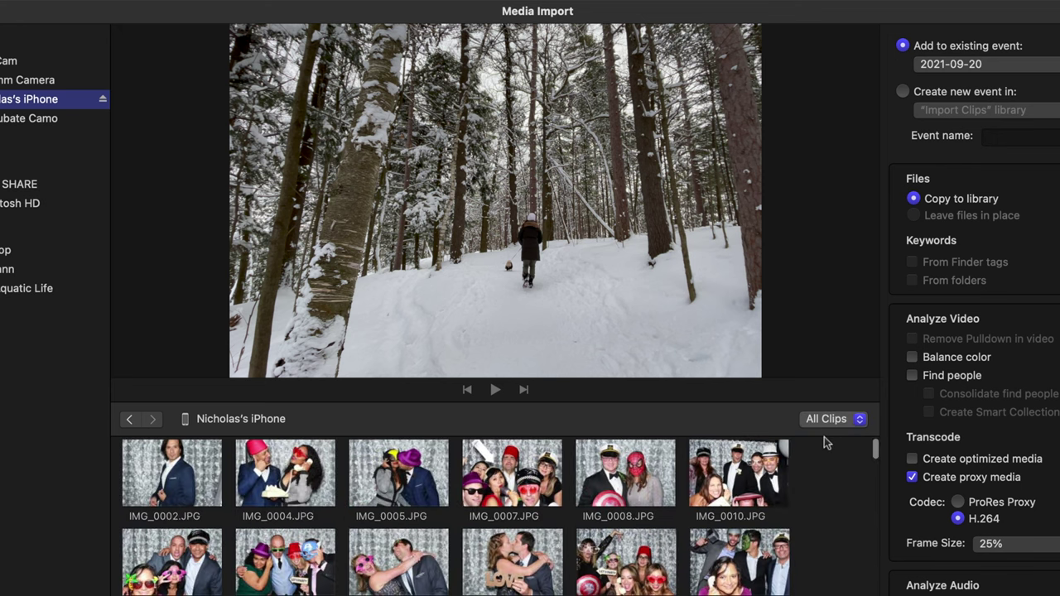
{"action": "left_click", "coordinate": [830, 421]}
{"action": "left_click", "coordinate": [833, 386]}
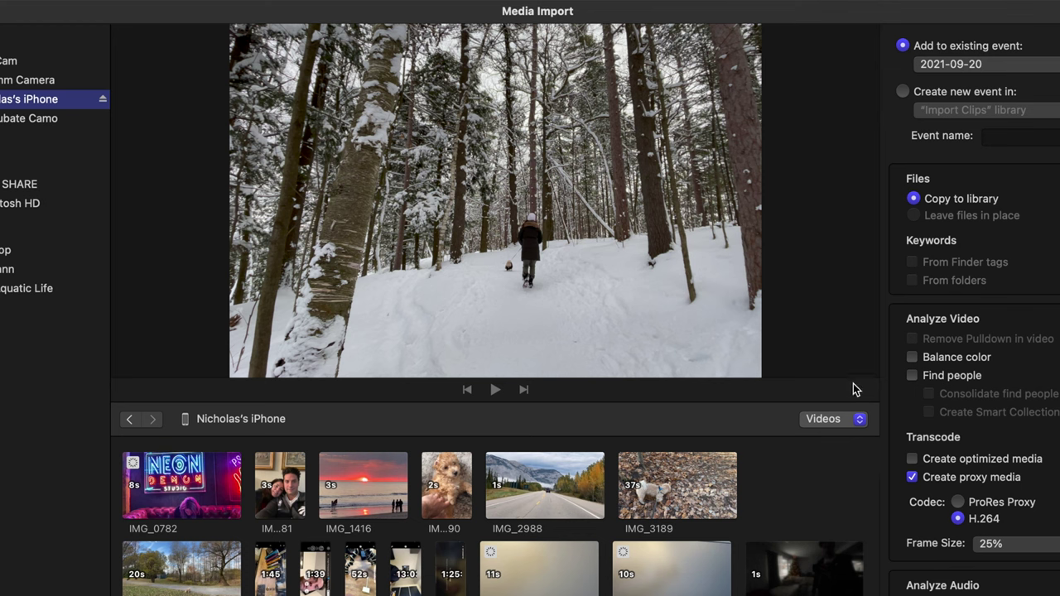
{"action": "left_click", "coordinate": [172, 489]}
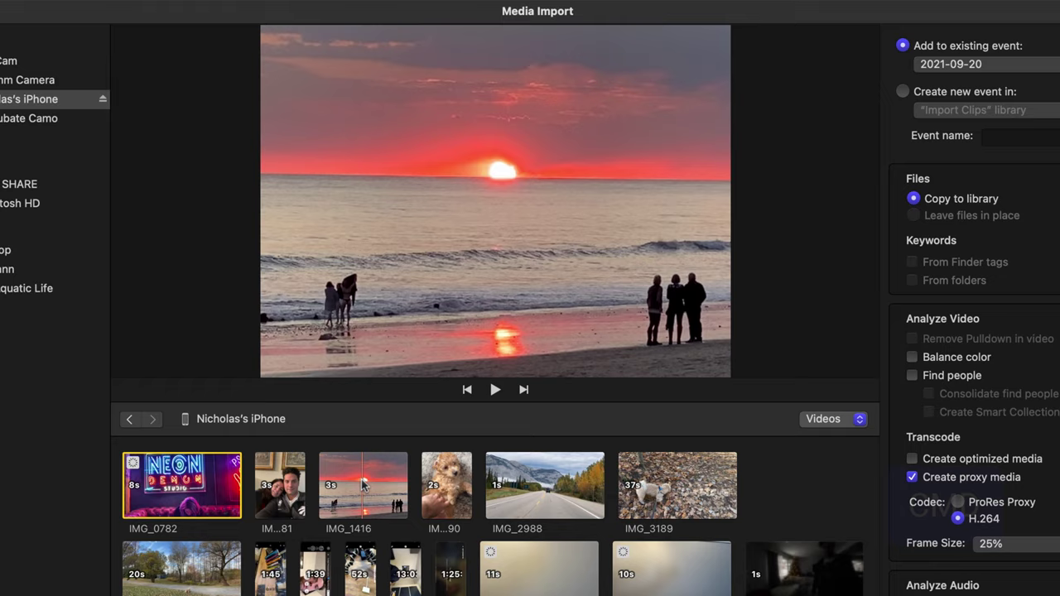
{"action": "left_click", "coordinate": [362, 484], "text": "super"}
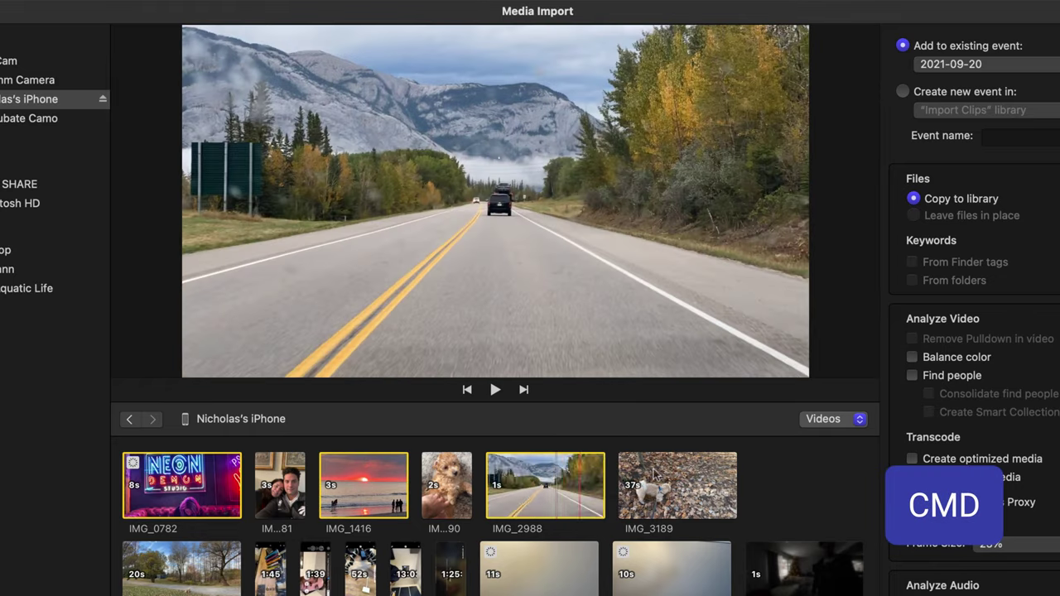
Add IMG_2988 and IMG_3189, import the four iPhone clips, and preview the IMG_3189 dog clip
{"action": "left_click", "coordinate": [558, 484], "text": "super"}
{"action": "left_click", "coordinate": [676, 484], "text": "super"}
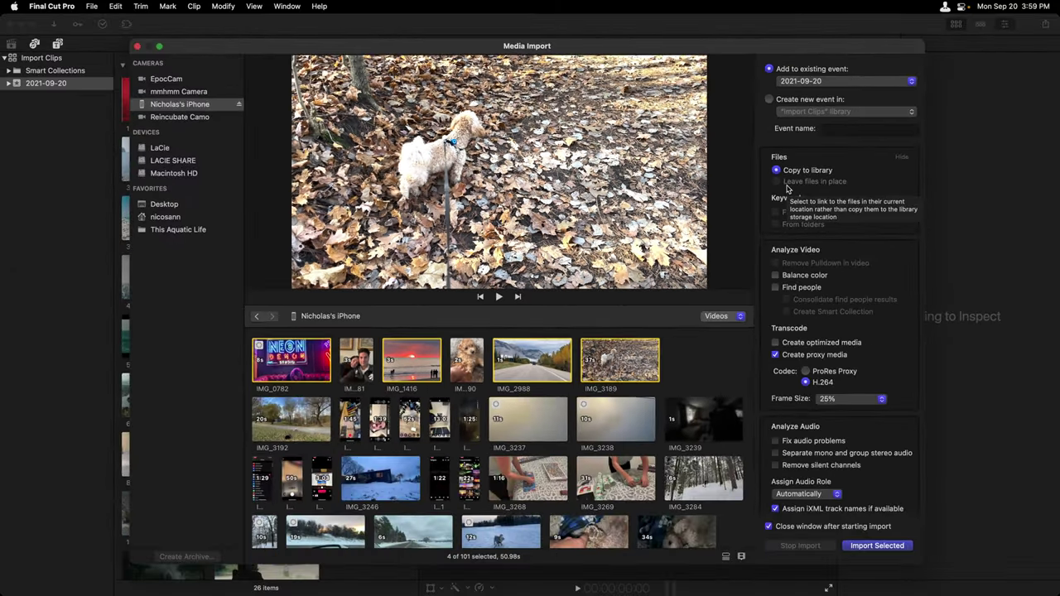
{"action": "left_click", "coordinate": [889, 547]}
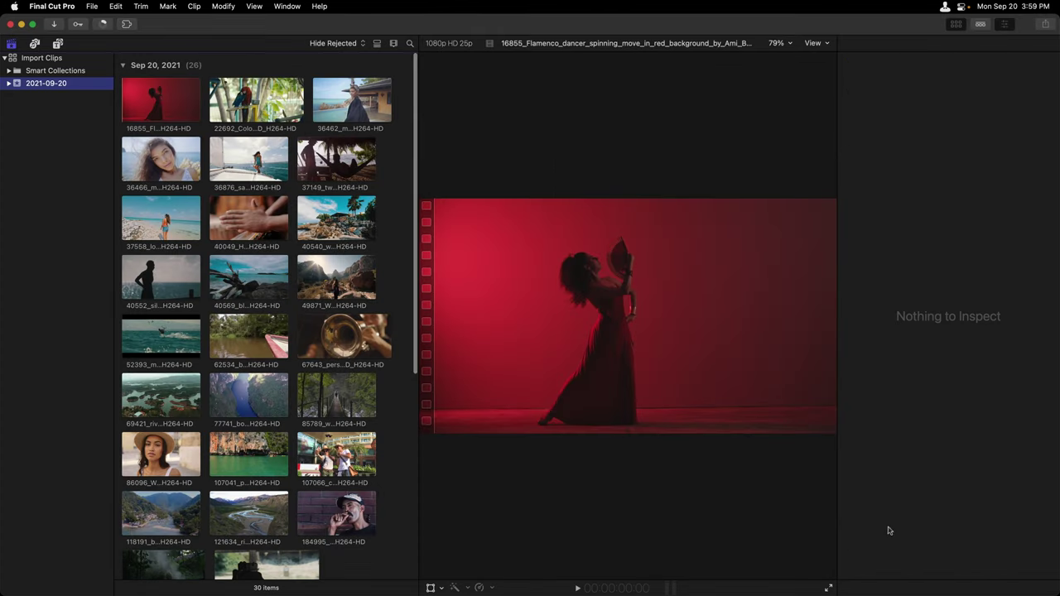
{"action": "scroll", "coordinate": [316, 392], "scroll_direction": "down", "scroll_amount": 10}
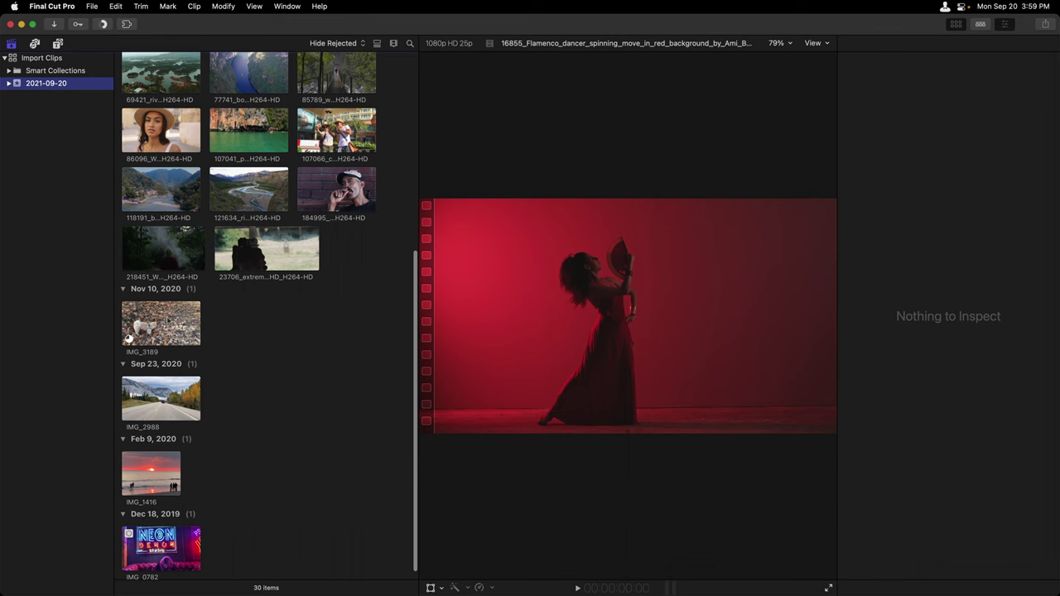
{"action": "left_click", "coordinate": [128, 338]}
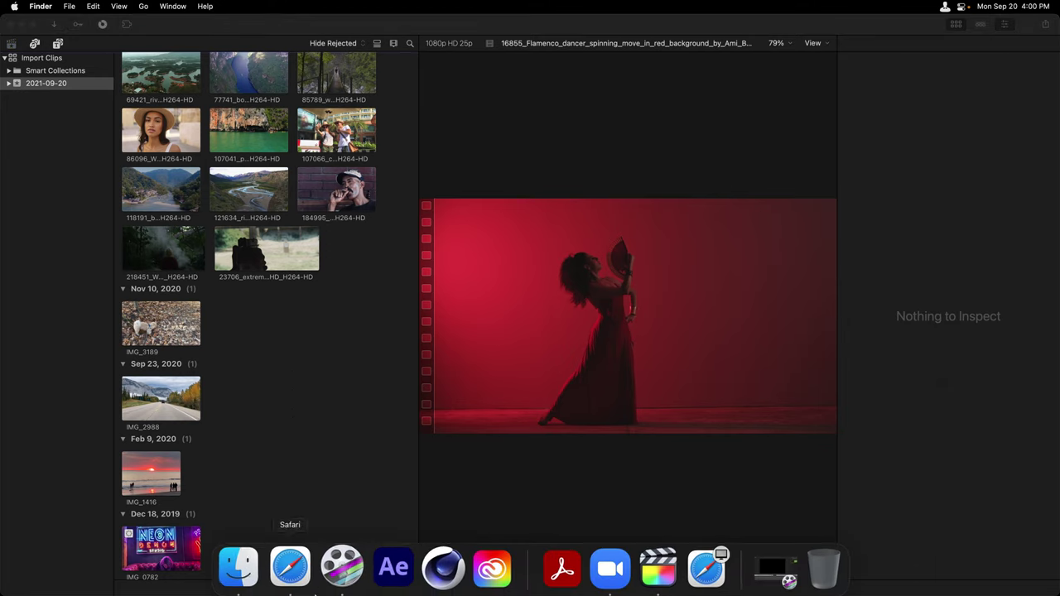
Drag the Autumn D & D folder from Finder's Desktop into the Import Clips library and reveal its keyword collections
{"action": "left_click", "coordinate": [243, 565]}
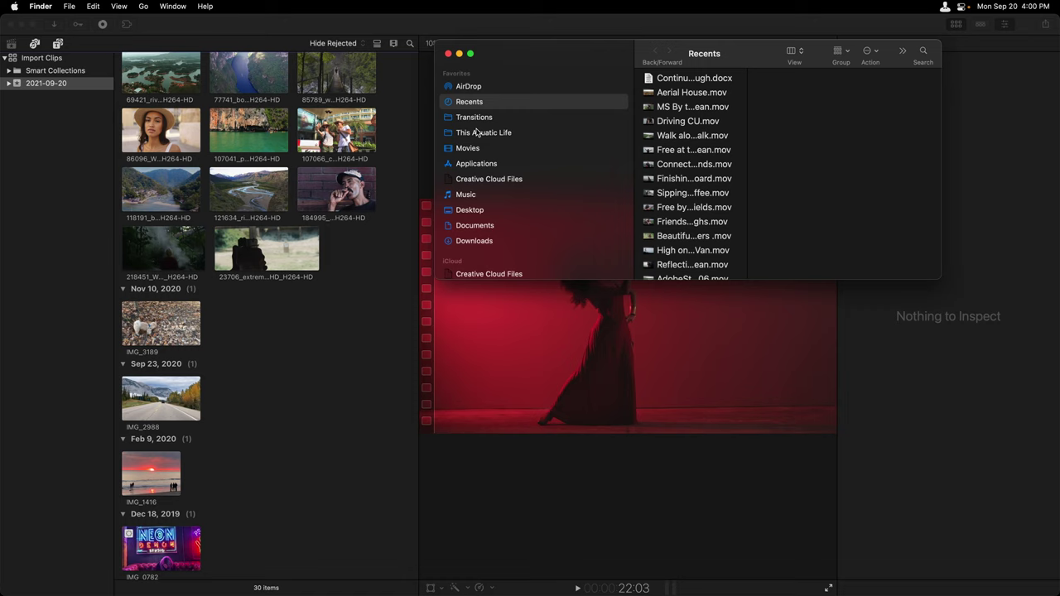
{"action": "left_click", "coordinate": [469, 211]}
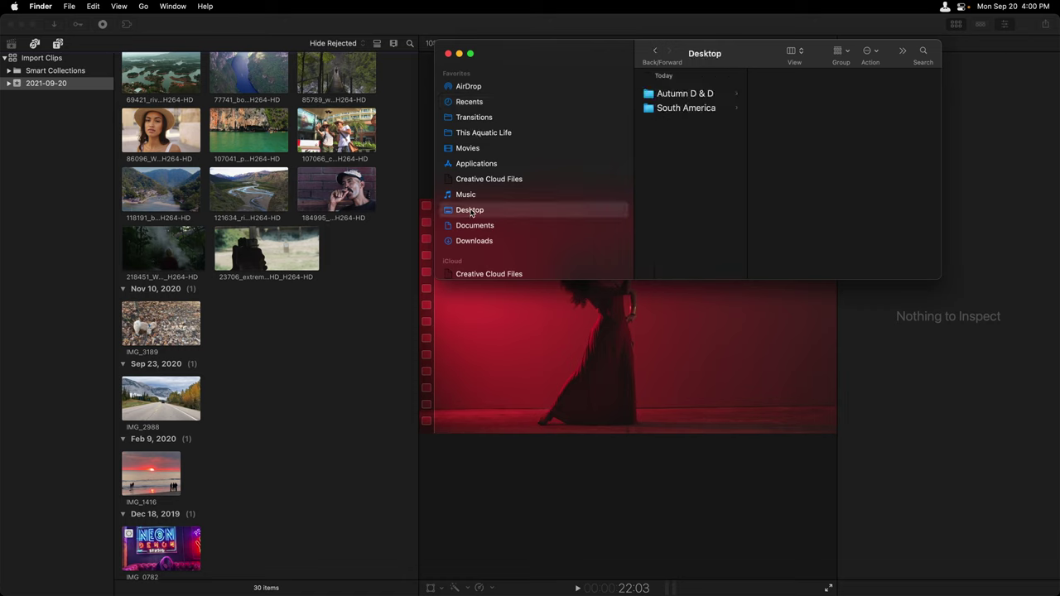
{"action": "left_click", "coordinate": [667, 97]}
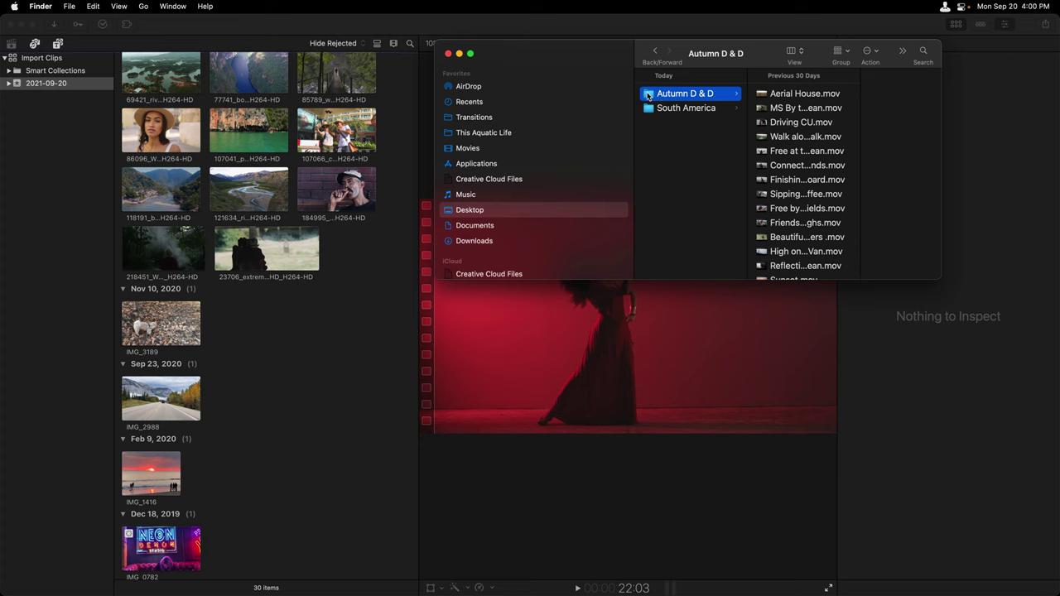
{"action": "left_click_drag", "start_coordinate": [650, 95], "coordinate": [83, 78]}
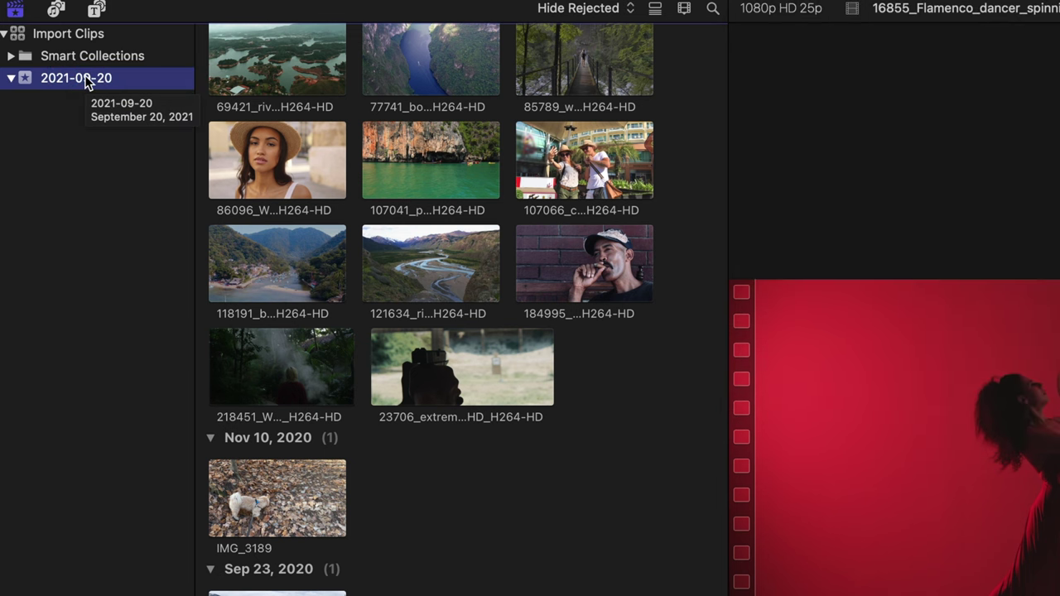
{"action": "left_click", "coordinate": [9, 80]}
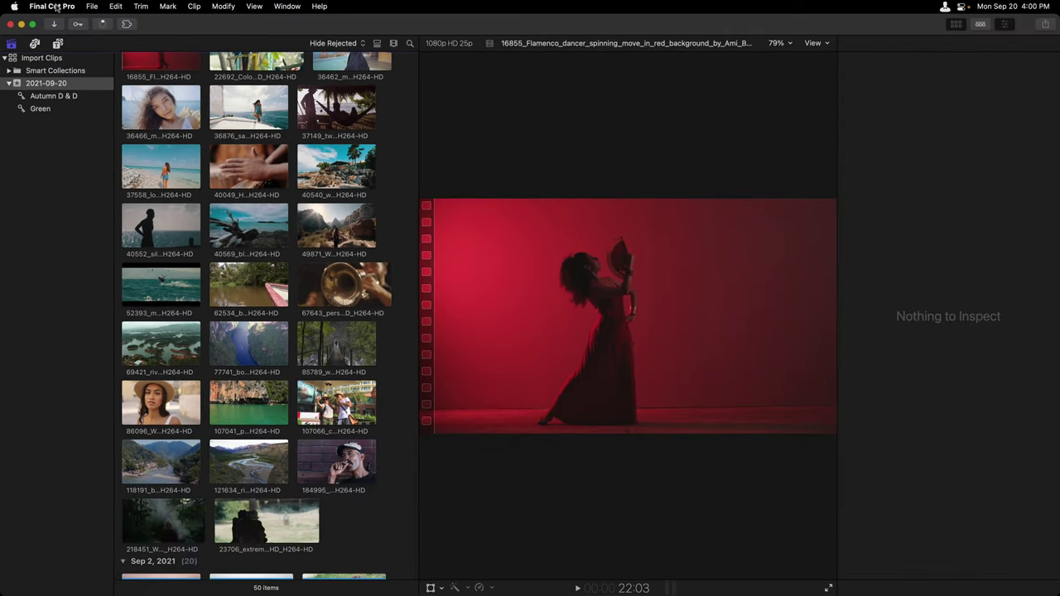
Review the Import preferences, view the Autumn D & D and Green collections, then close Preferences
{"action": "left_click", "coordinate": [61, 1]}
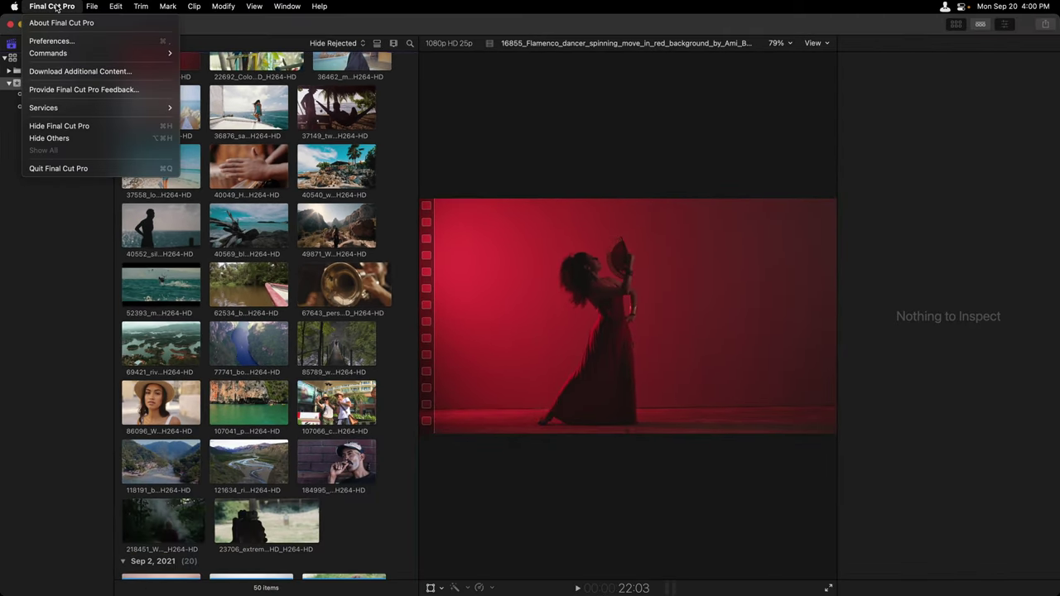
{"action": "left_click", "coordinate": [79, 44]}
{"action": "left_click_drag", "start_coordinate": [501, 131], "coordinate": [539, 172]}
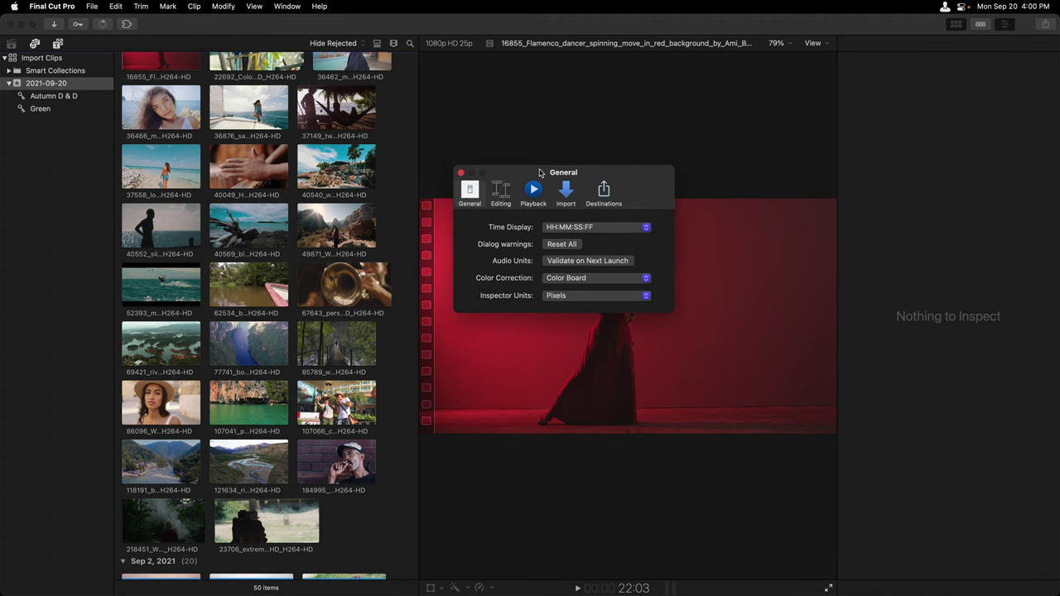
{"action": "left_click", "coordinate": [567, 191]}
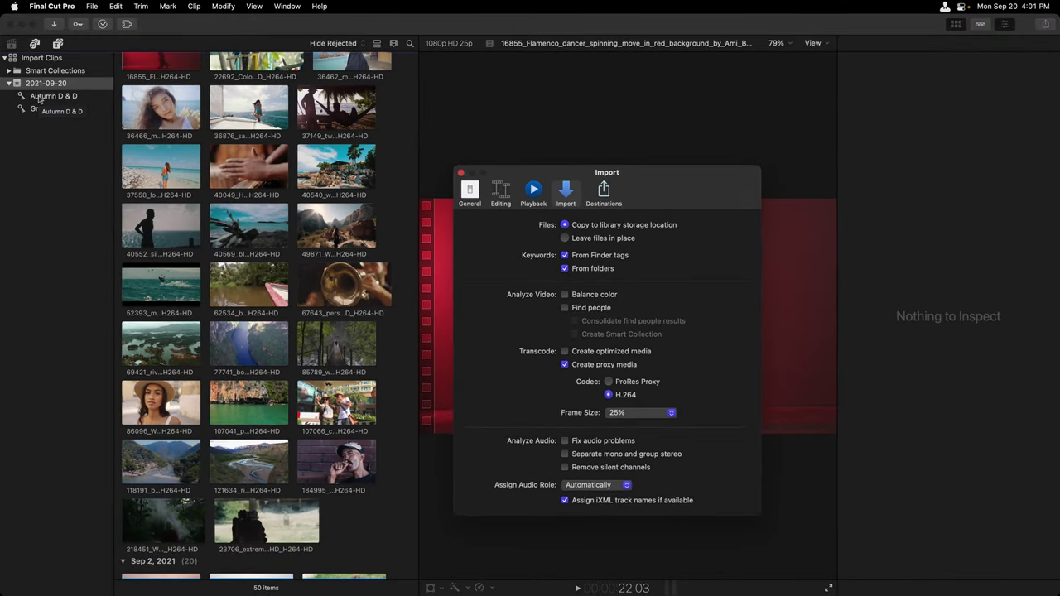
{"action": "left_click", "coordinate": [9, 76]}
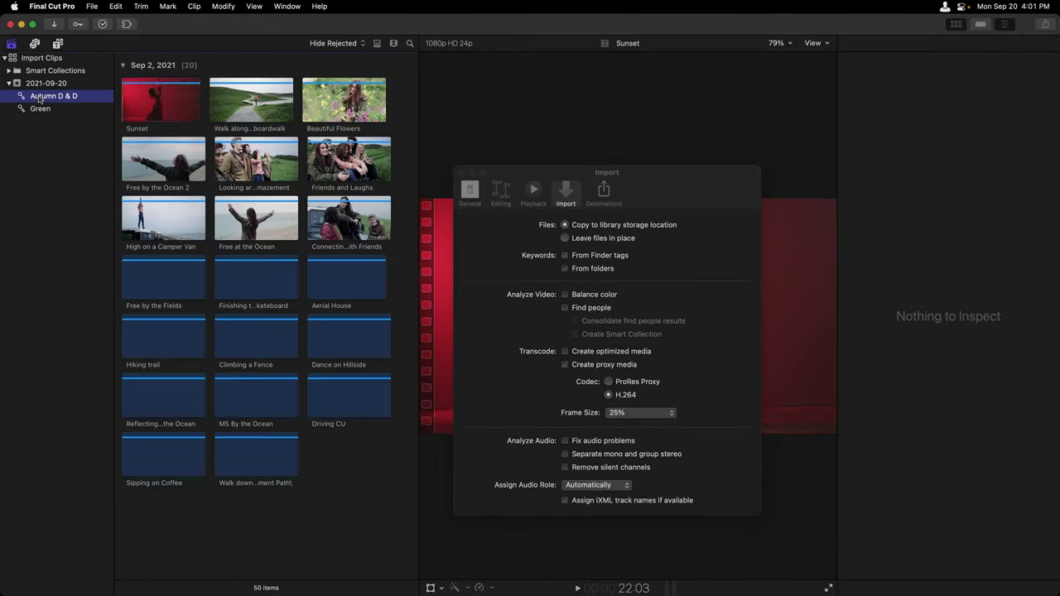
{"action": "left_click", "coordinate": [35, 109]}
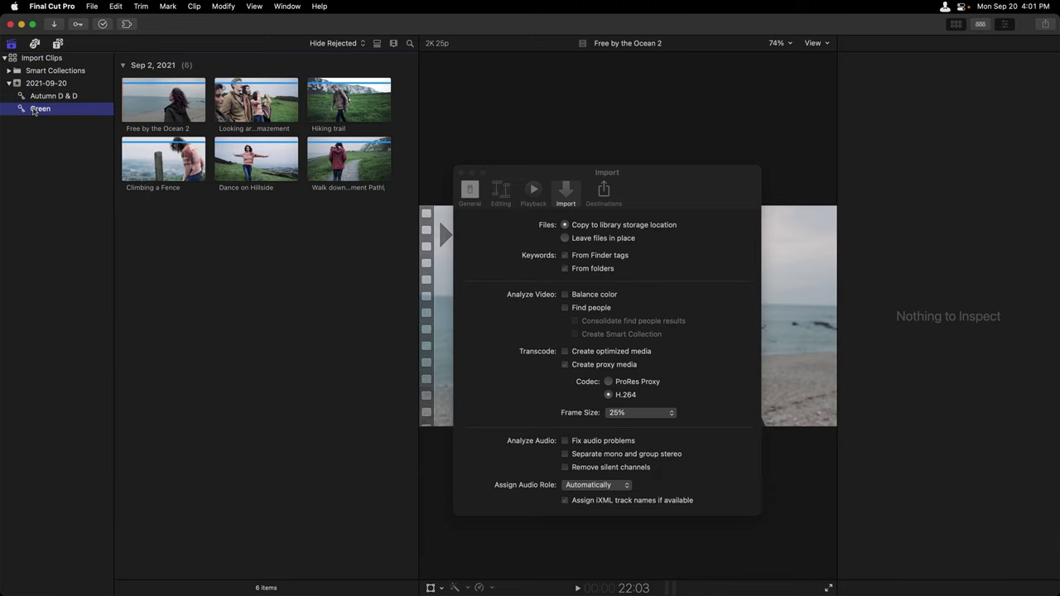
{"action": "left_click", "coordinate": [462, 173]}
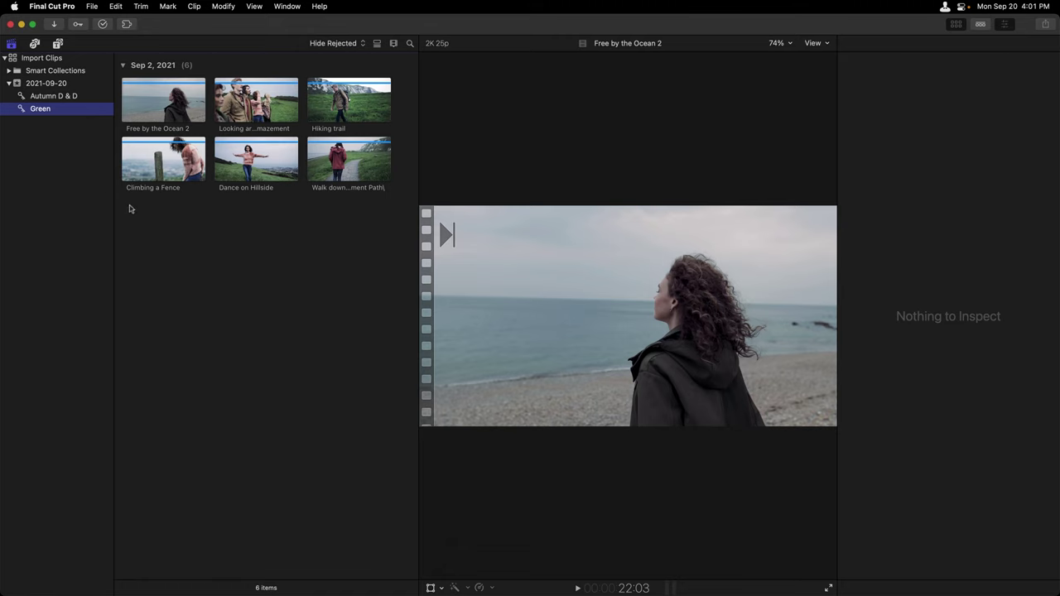
Select the bright sun and chain reaction clips in LaCie's _Artgrid Cont folder, set to leave files in place
{"action": "left_click", "coordinate": [92, 7]}
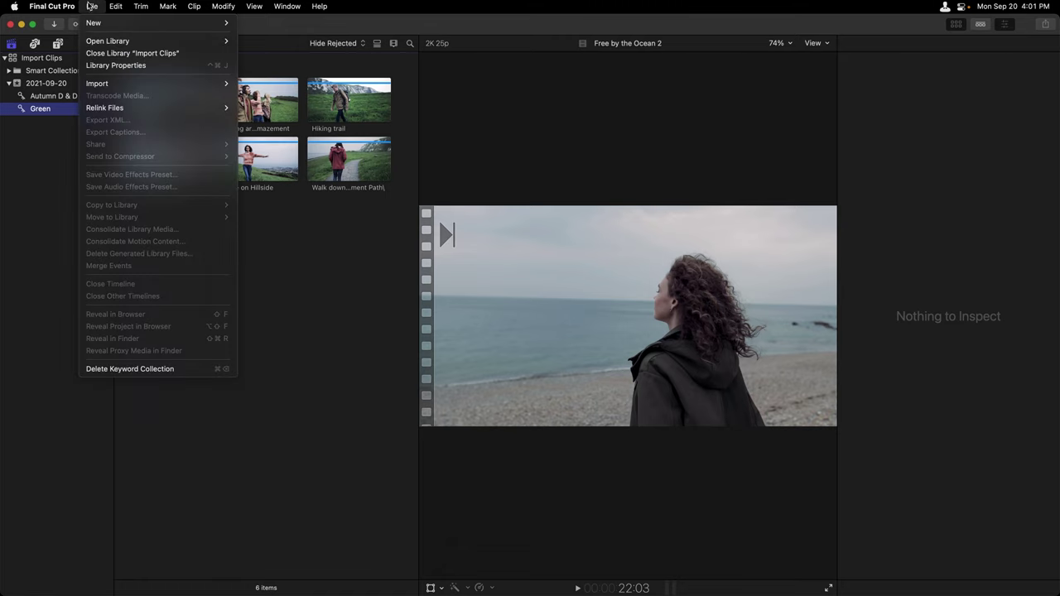
{"action": "mouse_move", "coordinate": [135, 84]}
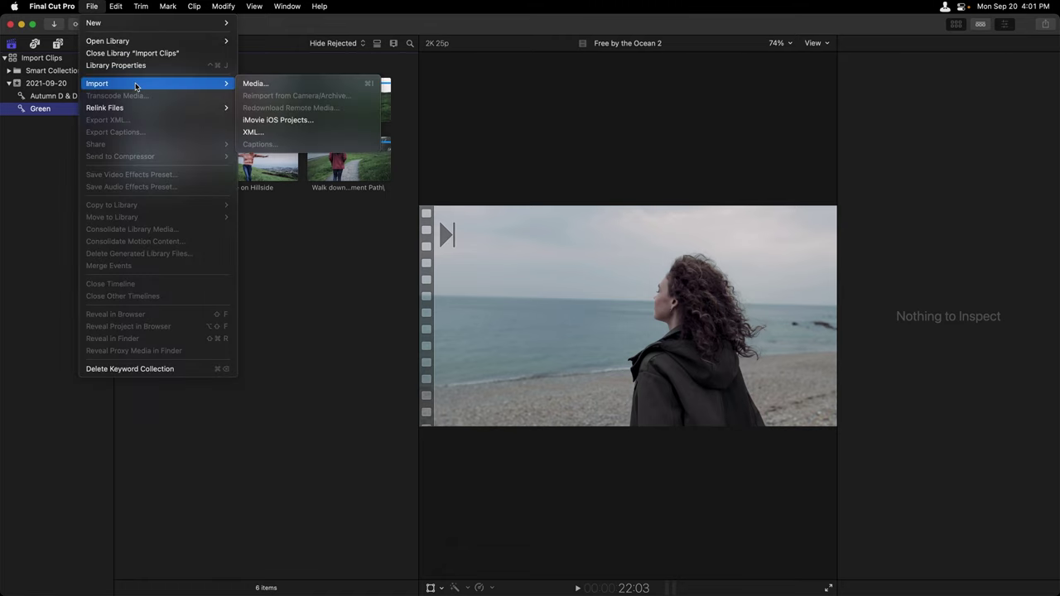
{"action": "left_click", "coordinate": [282, 85]}
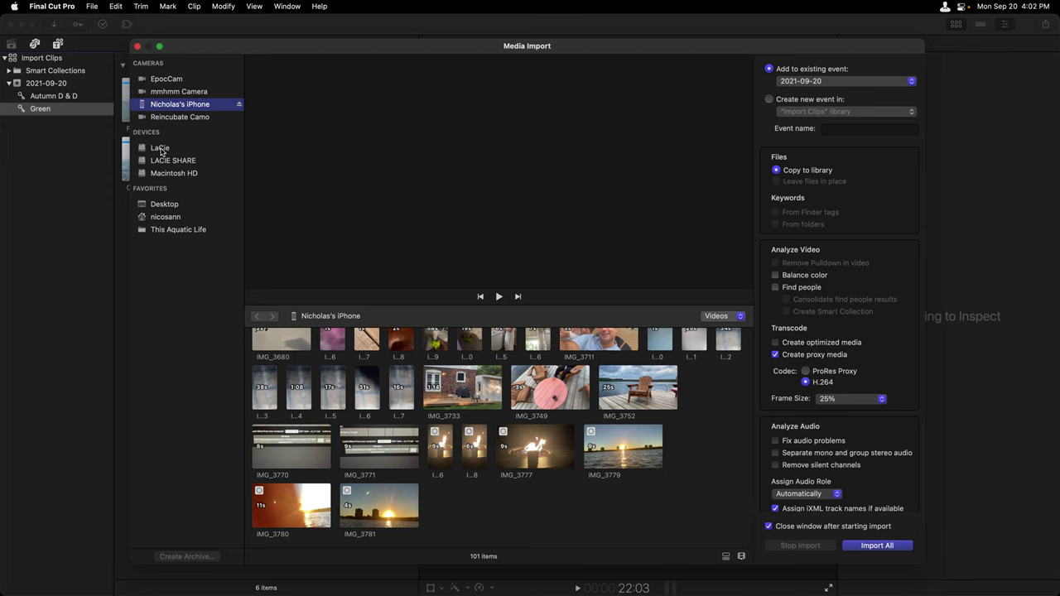
{"action": "left_click", "coordinate": [162, 149]}
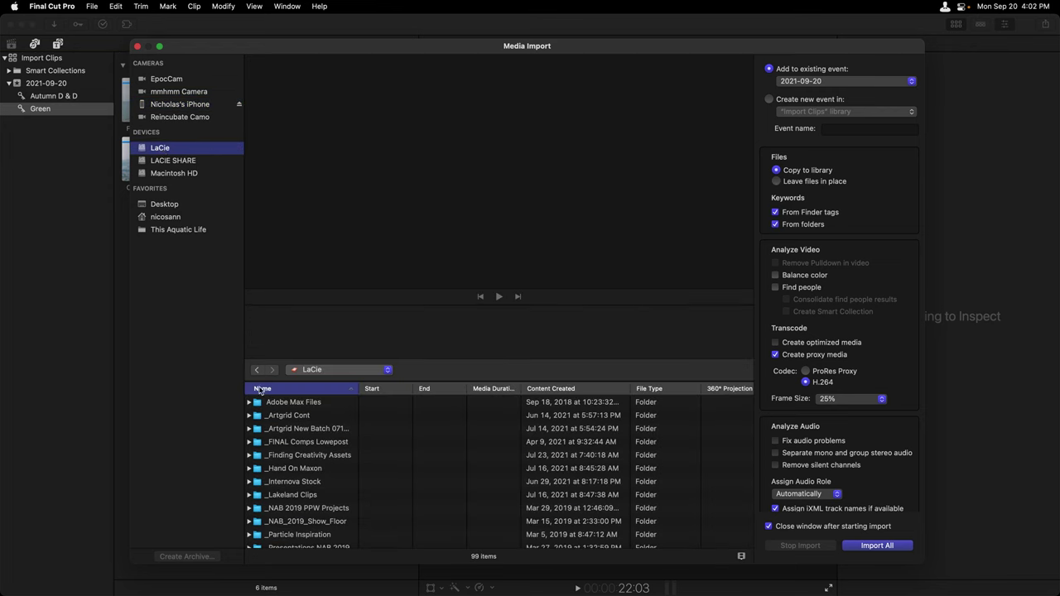
{"action": "double_click", "coordinate": [276, 417]}
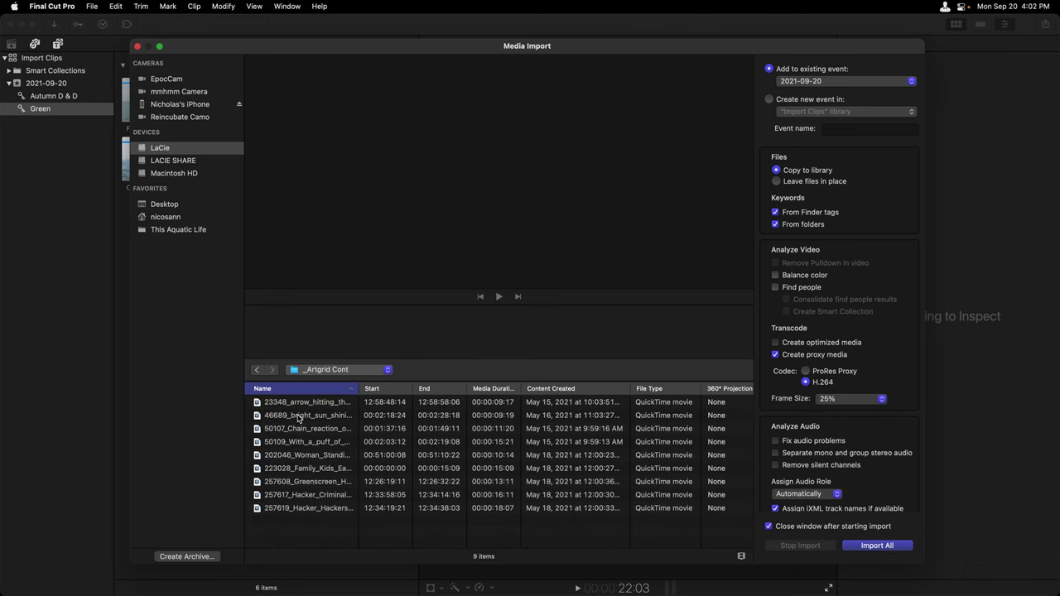
{"action": "left_click", "coordinate": [299, 419]}
{"action": "left_click", "coordinate": [295, 428], "text": "shift"}
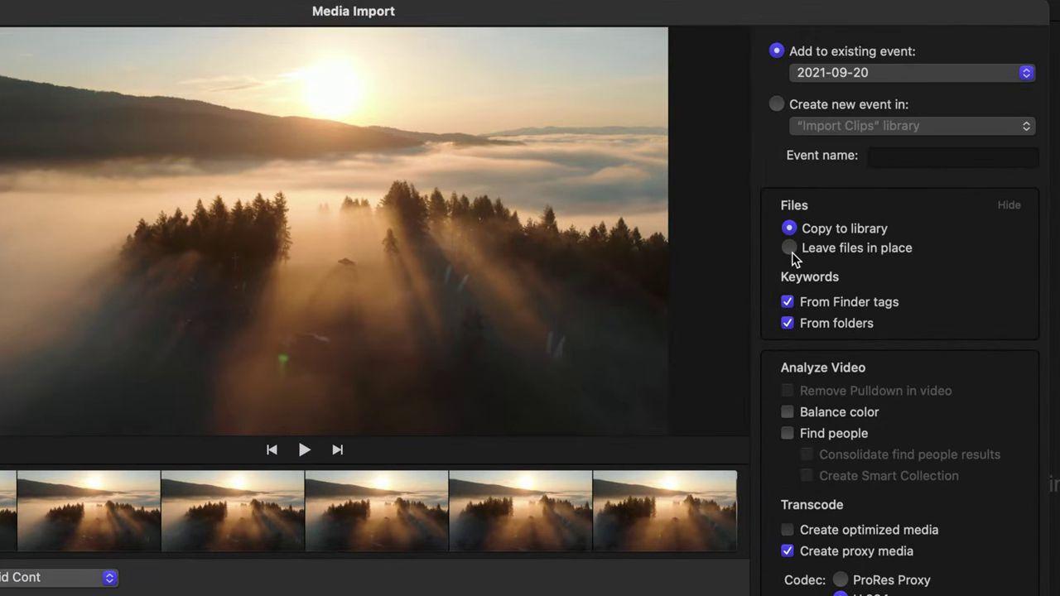
{"action": "left_click", "coordinate": [790, 248]}
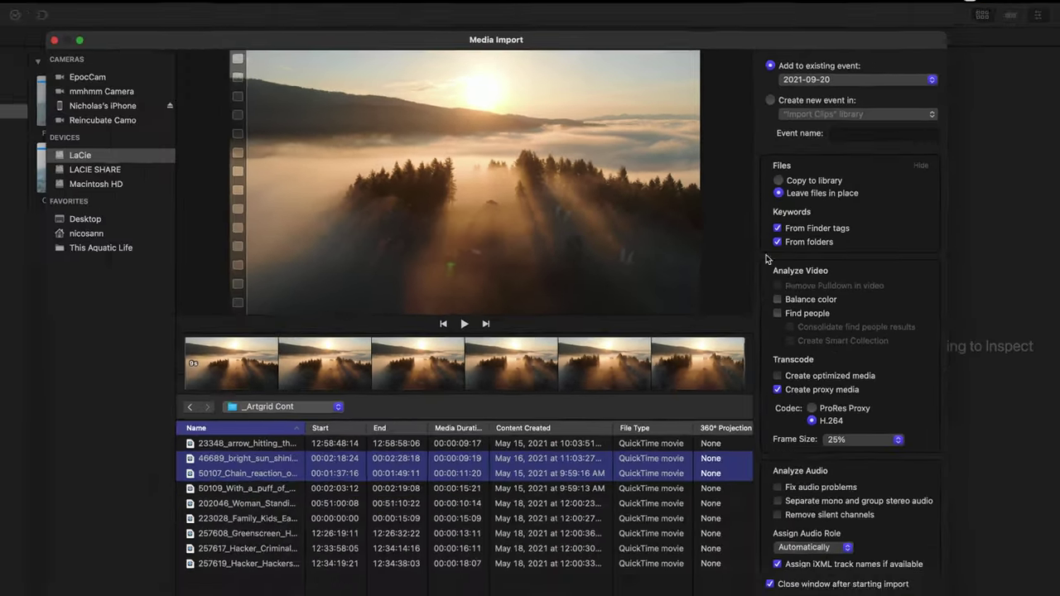
Import the two LaCie clips, quit Final Cut Pro, and eject the LaCie drive
{"action": "left_click", "coordinate": [876, 595]}
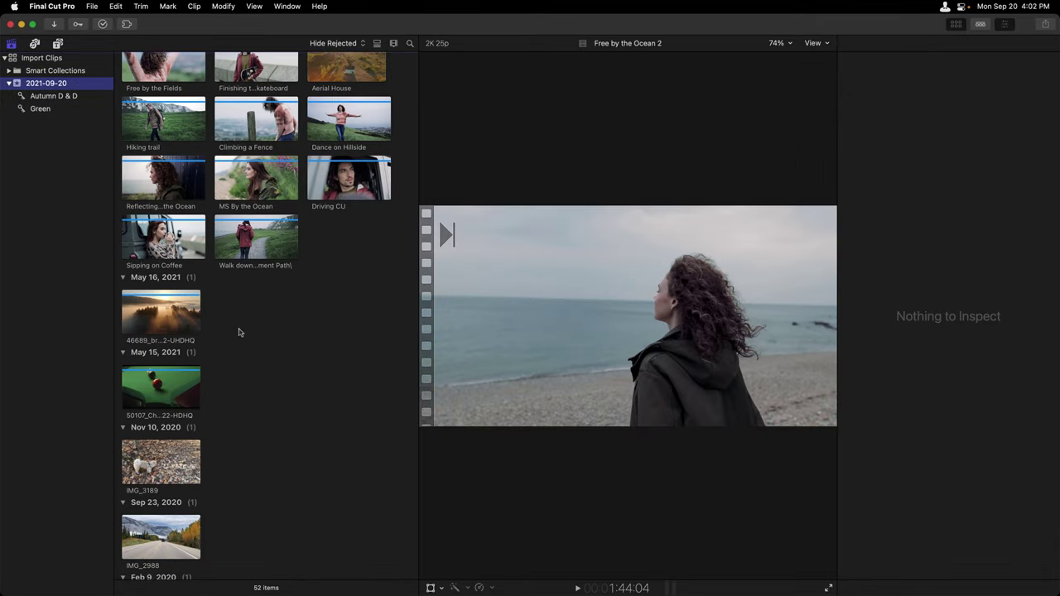
{"action": "left_click", "coordinate": [167, 314]}
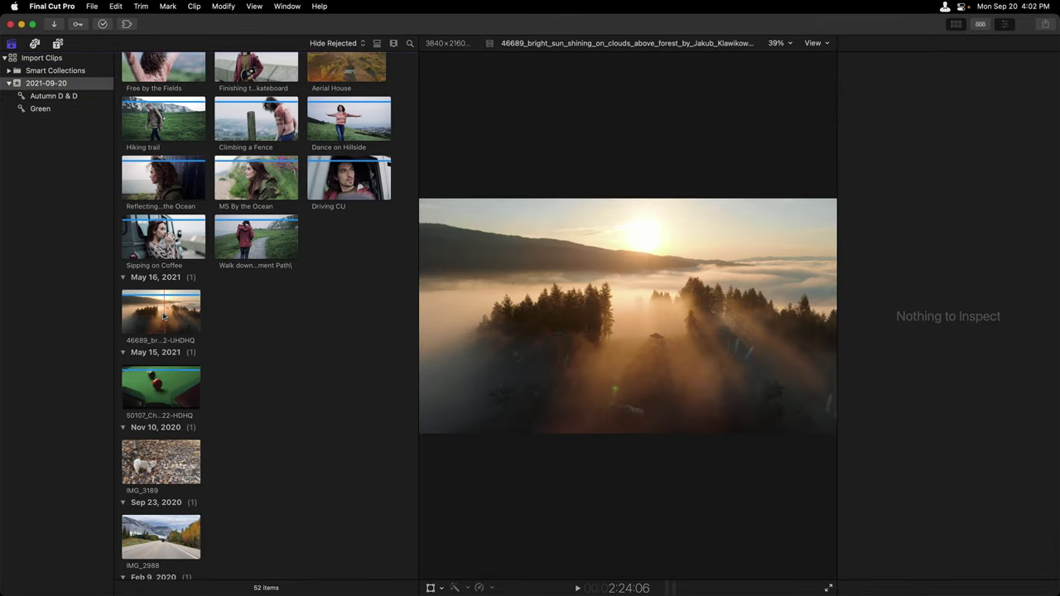
{"action": "left_click", "coordinate": [58, 7]}
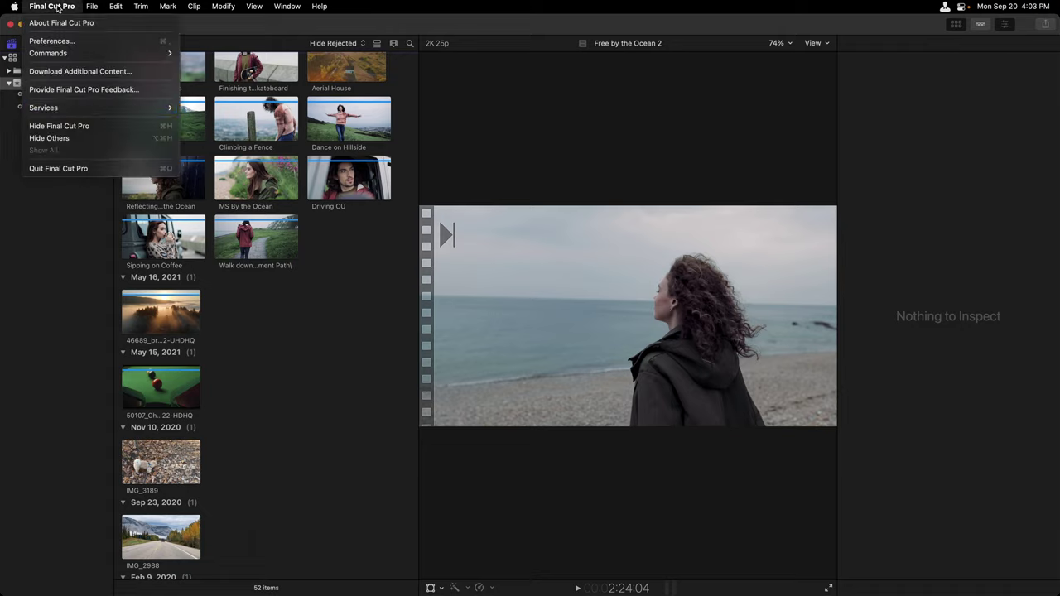
{"action": "left_click", "coordinate": [90, 169]}
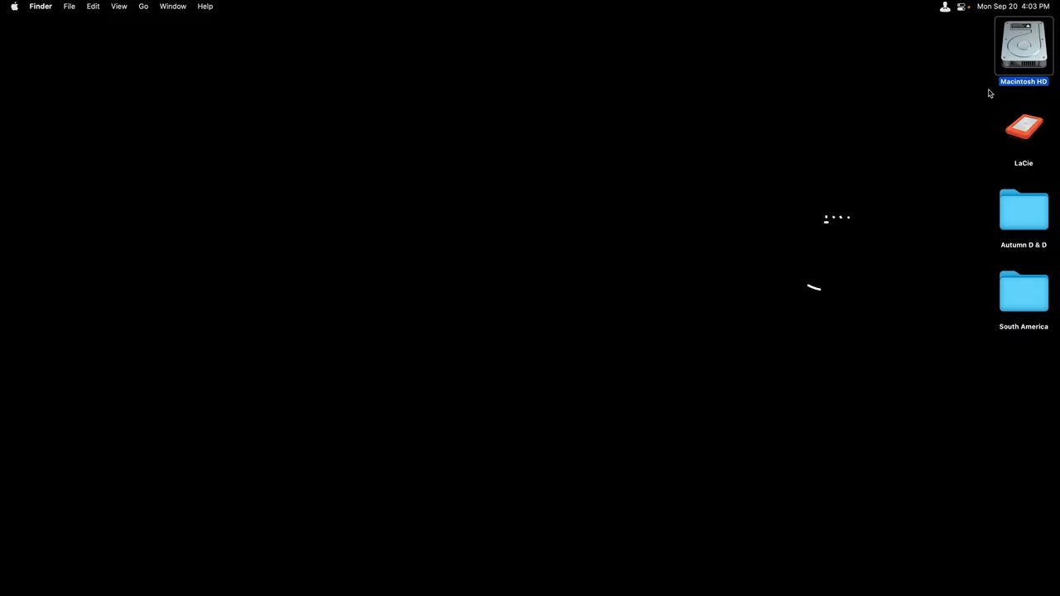
{"action": "right_click", "coordinate": [1027, 124]}
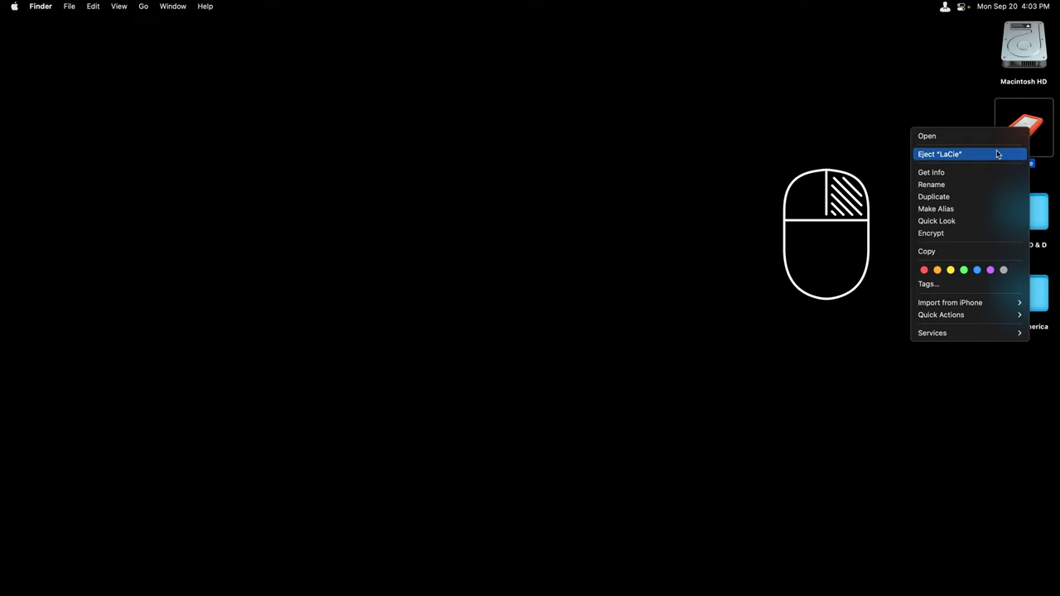
{"action": "left_click", "coordinate": [997, 154]}
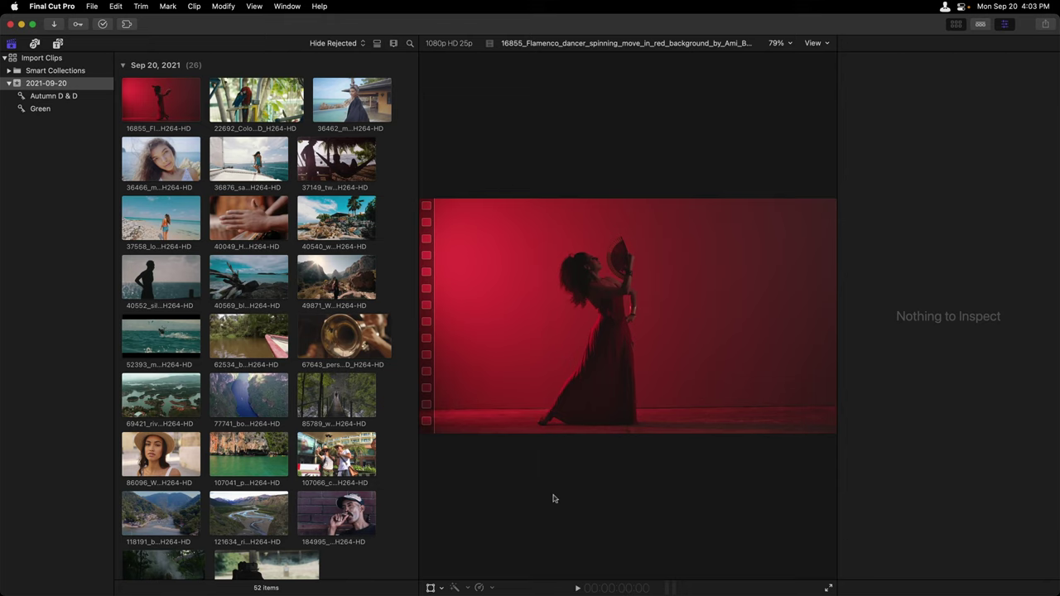
{"action": "scroll", "coordinate": [253, 323], "scroll_direction": "down", "scroll_amount": 20}
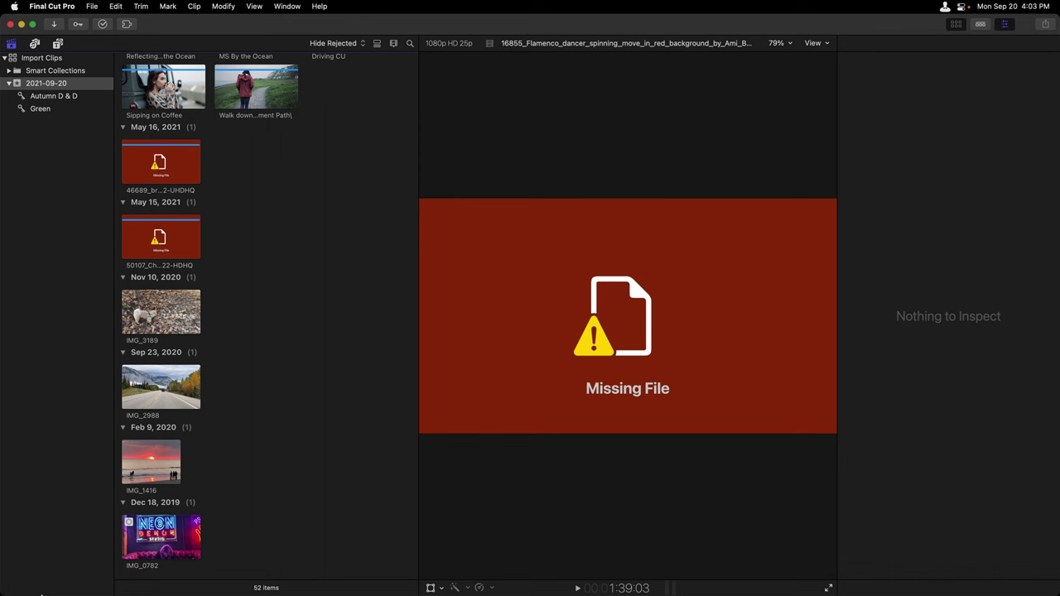
{"action": "left_click", "coordinate": [266, 563]}
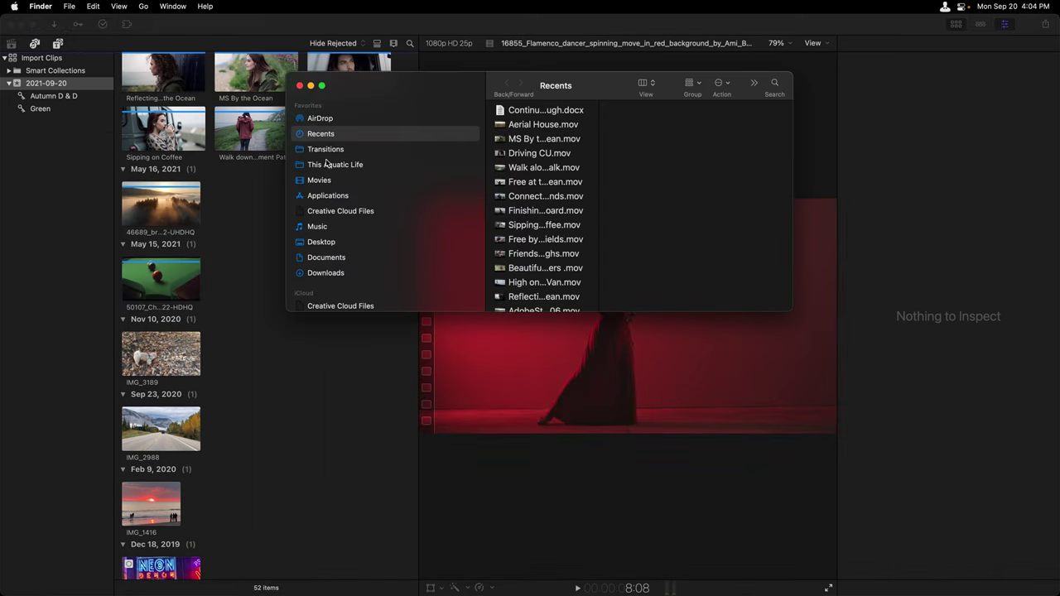
{"action": "scroll", "coordinate": [397, 214], "scroll_direction": "down", "scroll_amount": 5}
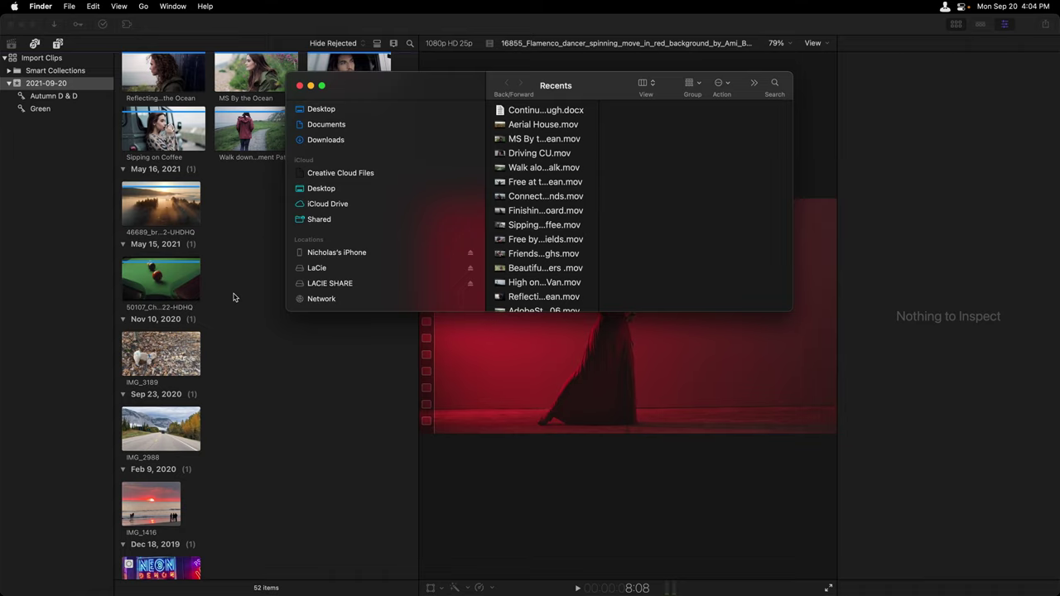
{"action": "left_click", "coordinate": [299, 85]}
{"action": "scroll", "coordinate": [276, 97], "scroll_direction": "up", "scroll_amount": 2}
{"action": "scroll", "coordinate": [277, 100], "scroll_direction": "up", "scroll_amount": 15}
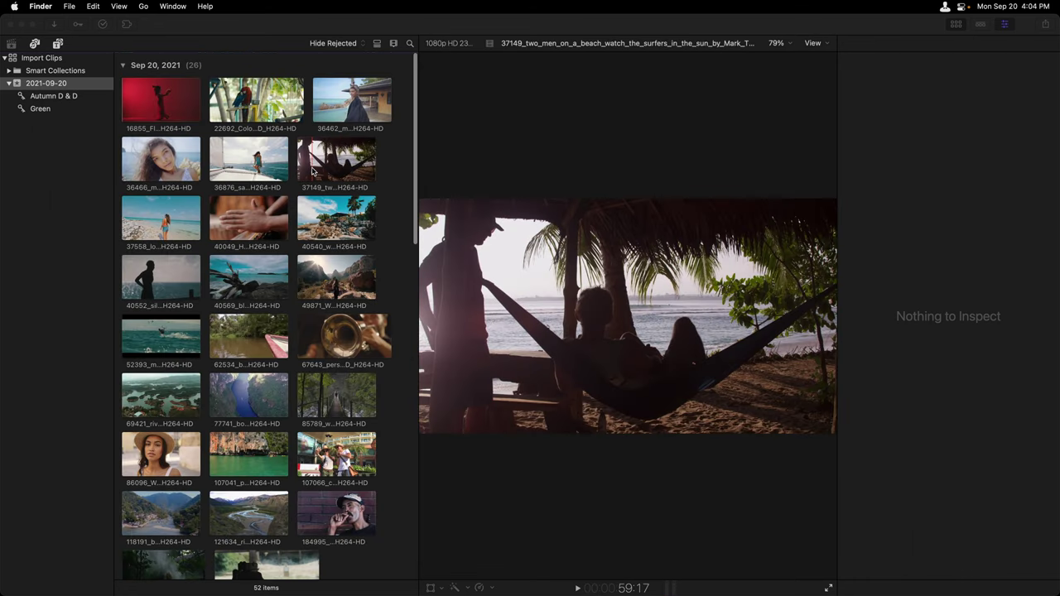
Delete the 36466 close-up clip of the long-haired woman, sending its media to Trash
{"action": "left_click", "coordinate": [154, 147]}
{"action": "key", "text": "super+BackSpace"}
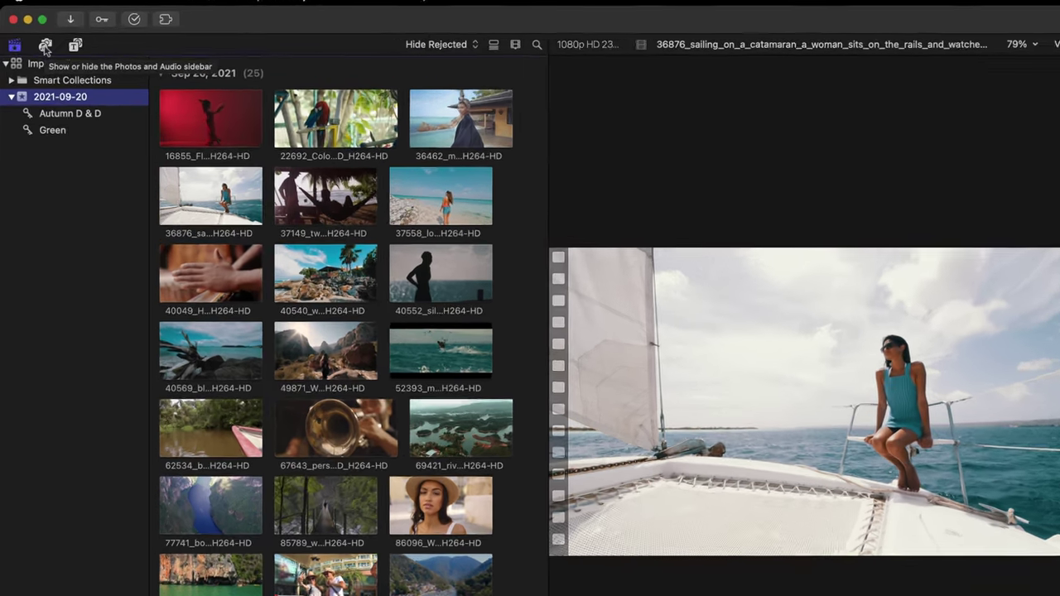
{"action": "left_click", "coordinate": [34, 46]}
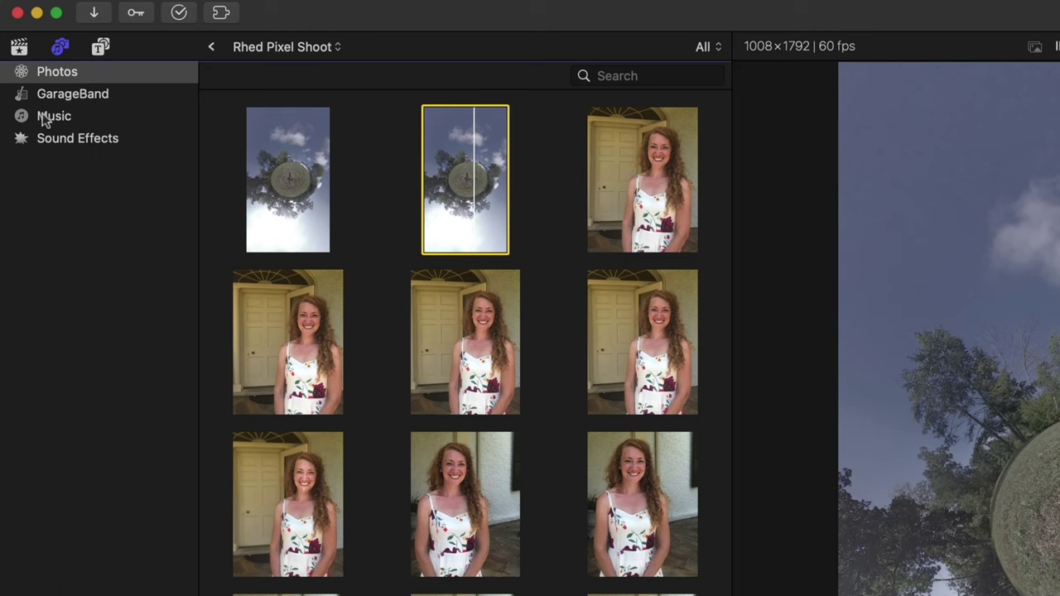
{"action": "left_click", "coordinate": [53, 96]}
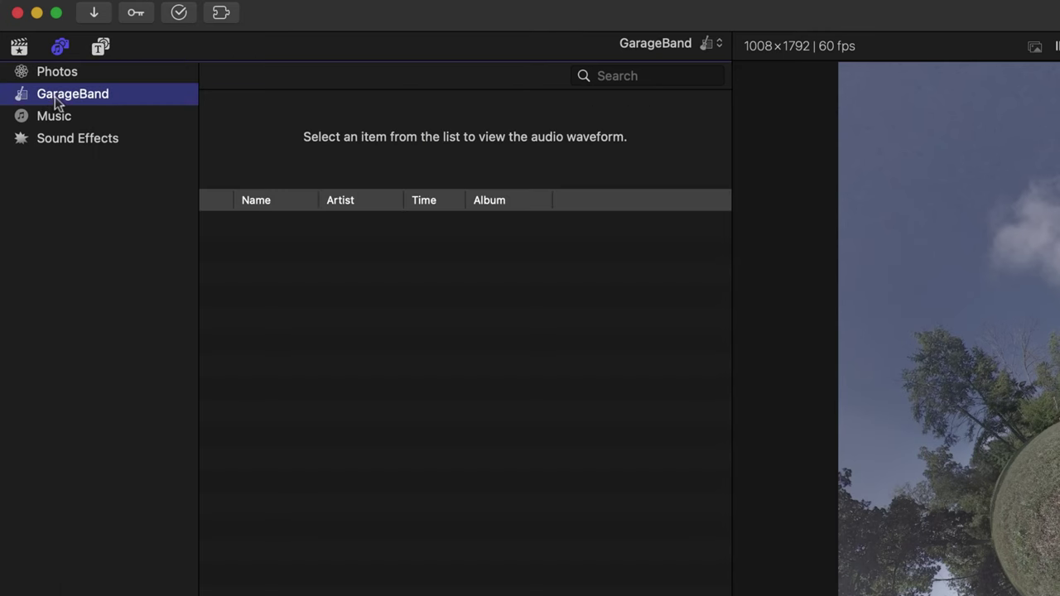
{"action": "left_click", "coordinate": [54, 117]}
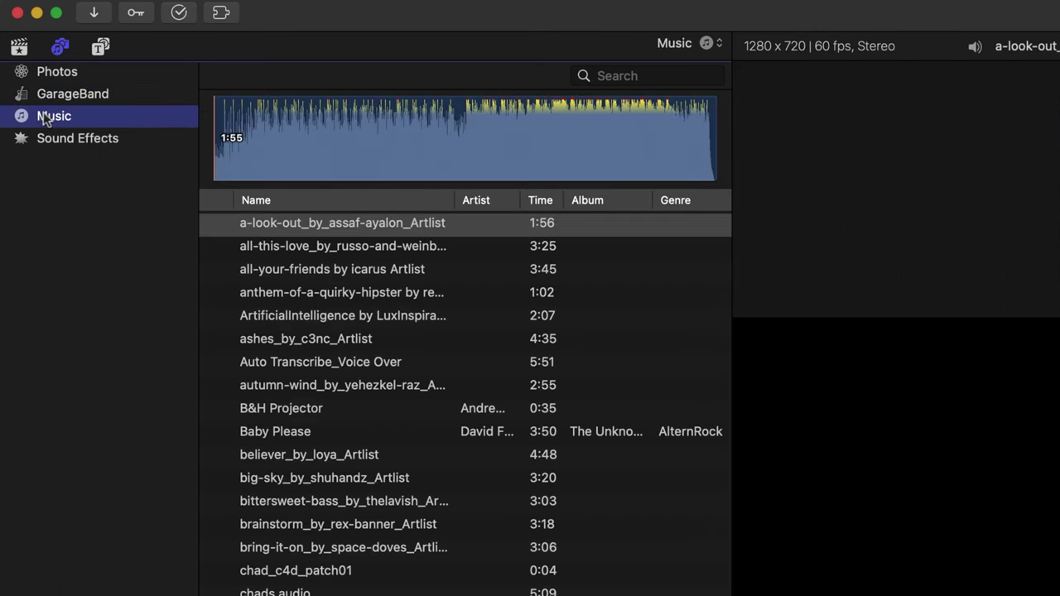
{"action": "scroll", "coordinate": [357, 369], "scroll_direction": "down", "scroll_amount": 15}
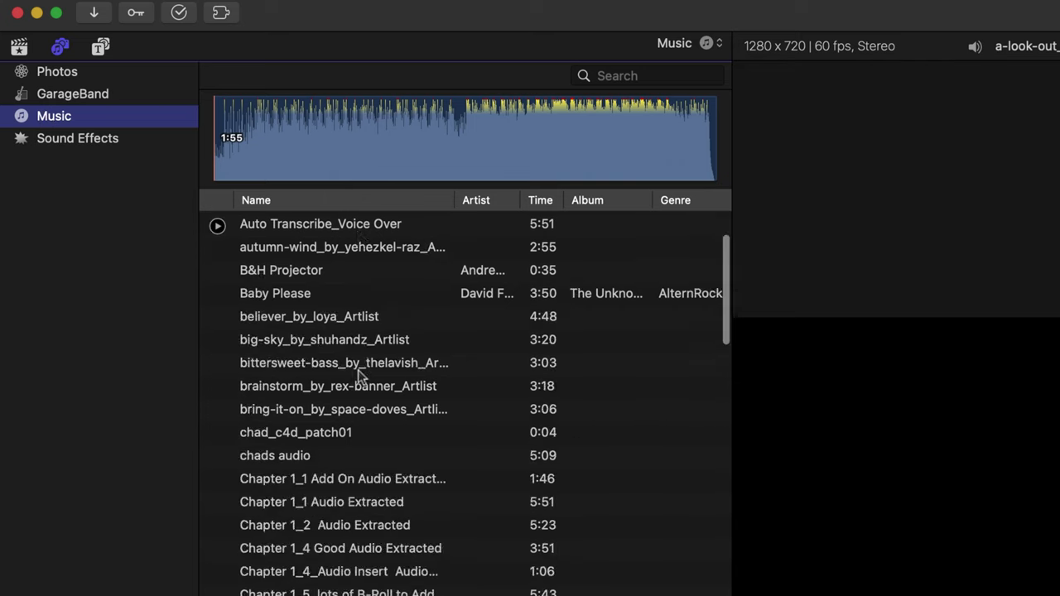
{"action": "left_click", "coordinate": [326, 393]}
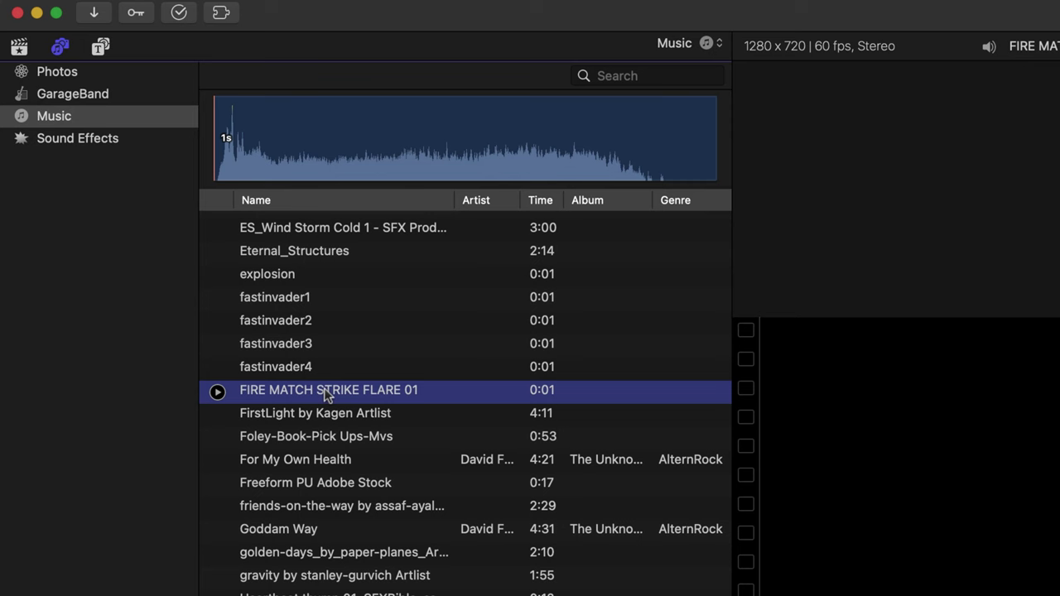
{"action": "left_click", "coordinate": [19, 46]}
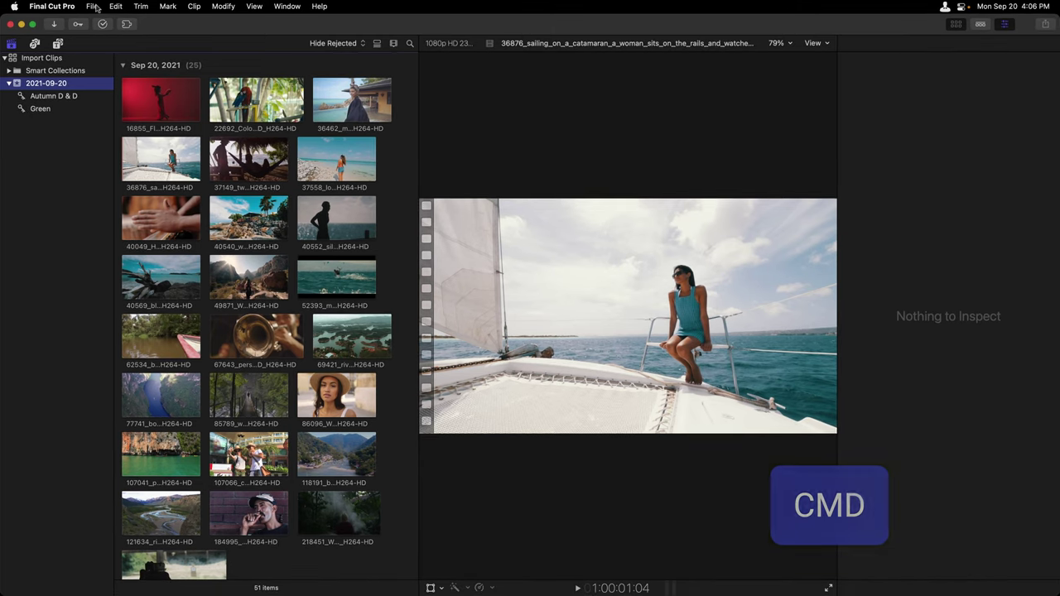
Bring up the Media Import window with Cmd+I and browse to the Desktop
{"action": "left_click", "coordinate": [97, 7]}
{"action": "mouse_move", "coordinate": [152, 87]}
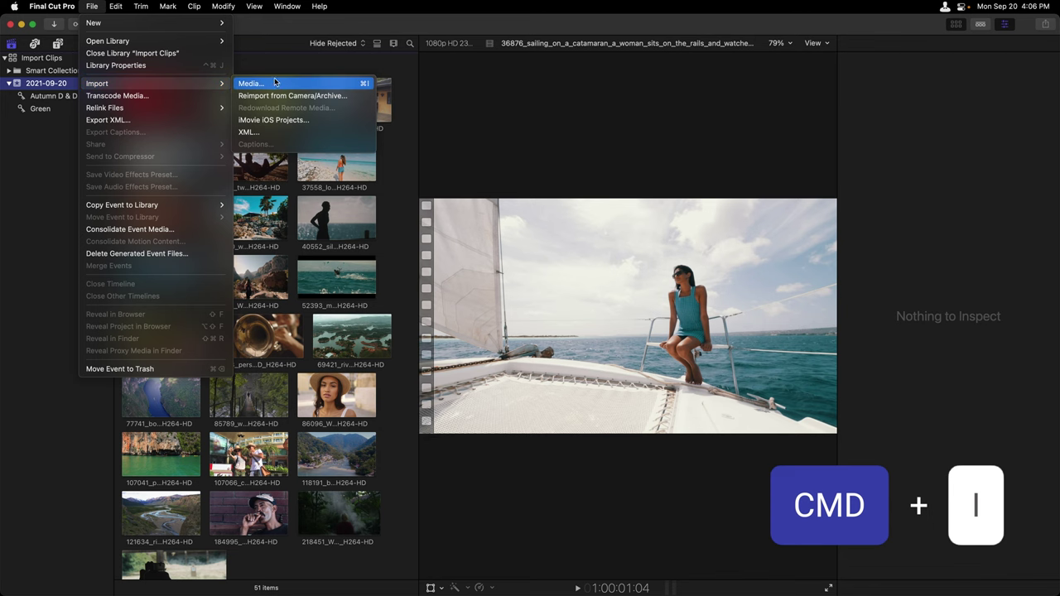
{"action": "key", "text": "super+i"}
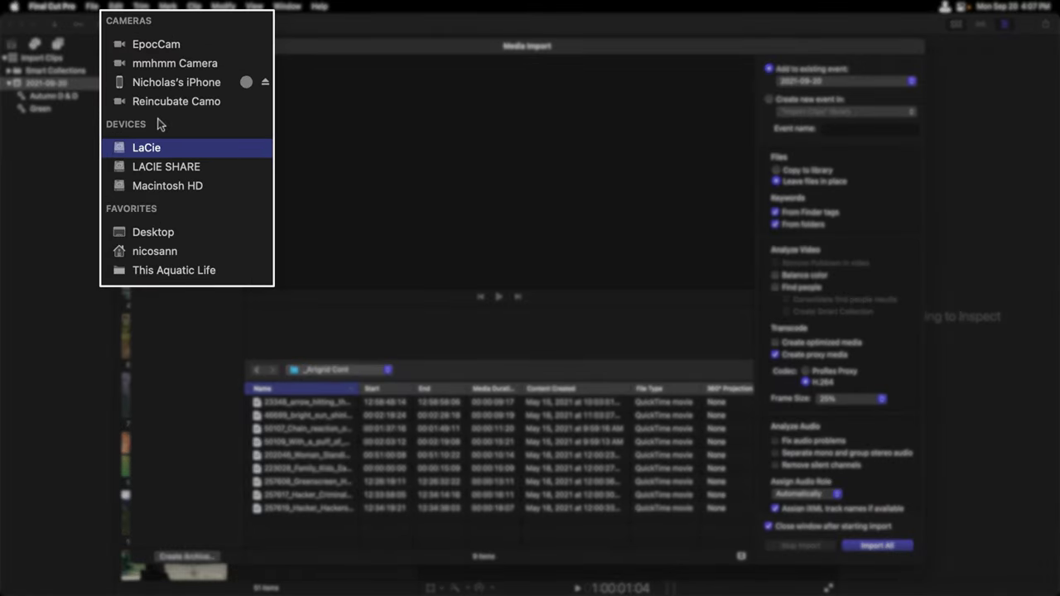
{"action": "left_click", "coordinate": [153, 235]}
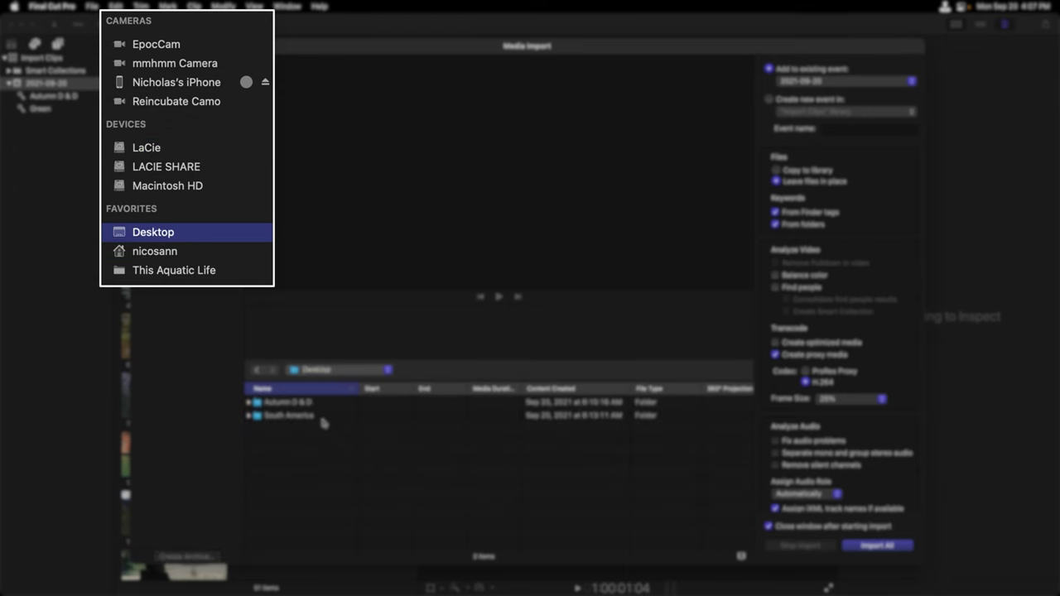
Open the Autumn D & D folder and preview Aerial House.mov, playing, pausing and skipping ahead
{"action": "double_click", "coordinate": [289, 404]}
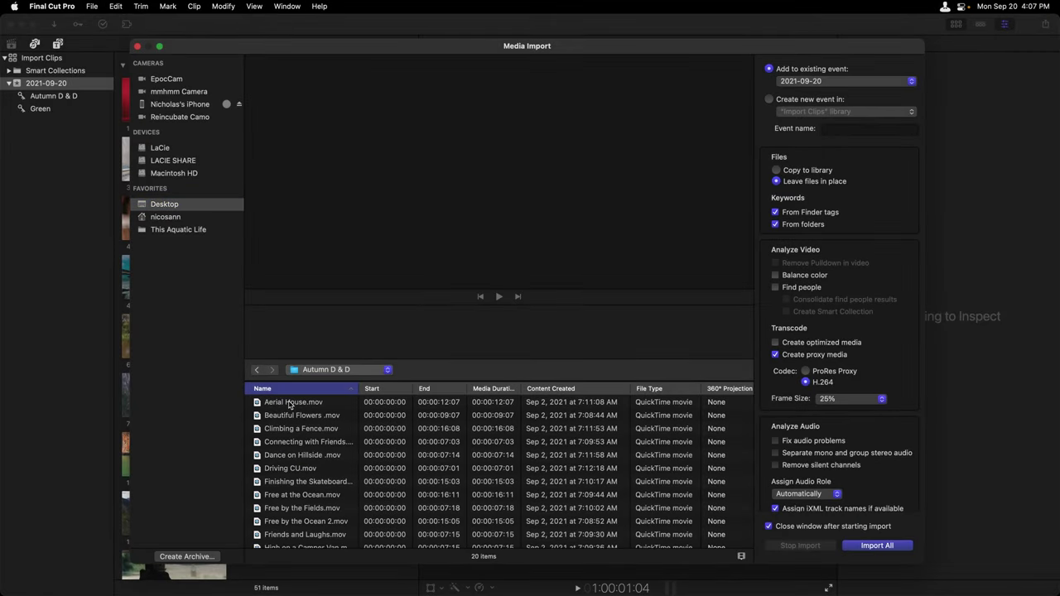
{"action": "left_click", "coordinate": [289, 404]}
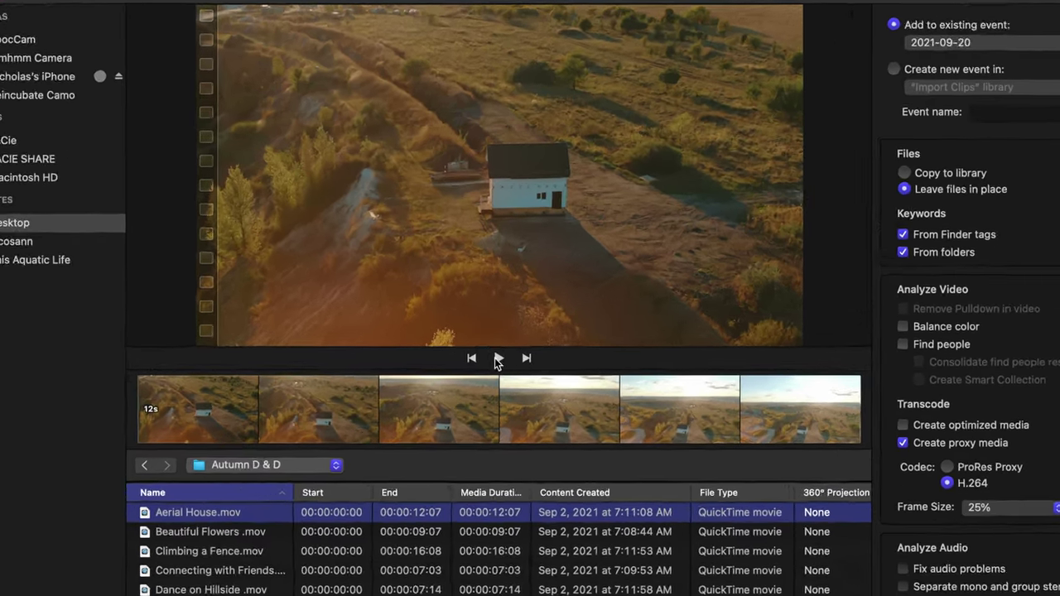
{"action": "left_click", "coordinate": [499, 297]}
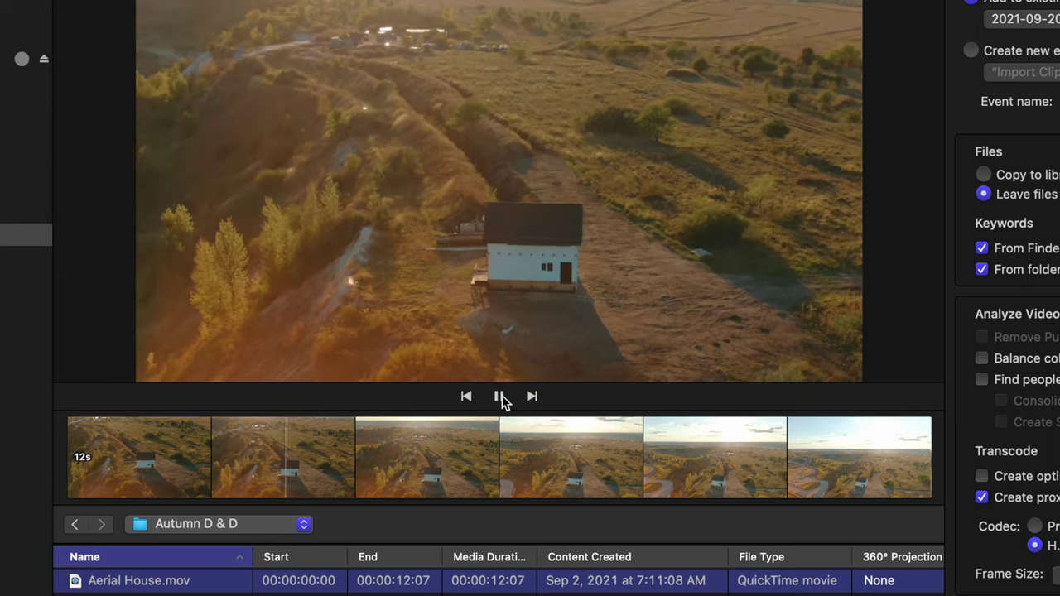
{"action": "left_click", "coordinate": [499, 395]}
{"action": "left_click", "coordinate": [270, 473]}
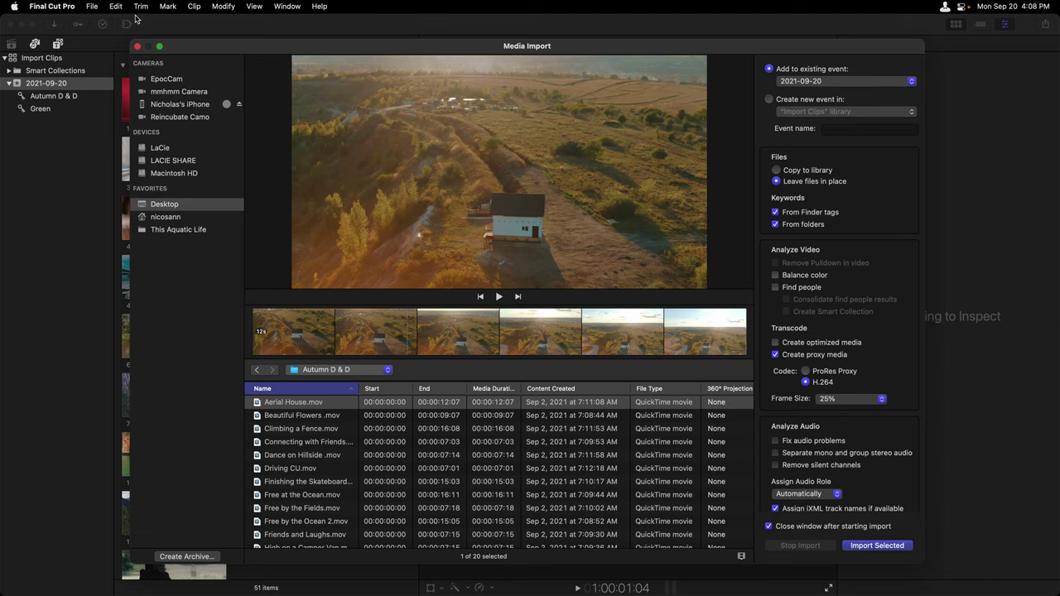
Close Media Import and drag Free by the Fields.mov from Finder Recents onto the 2021-09-20 event
{"action": "left_click", "coordinate": [137, 47]}
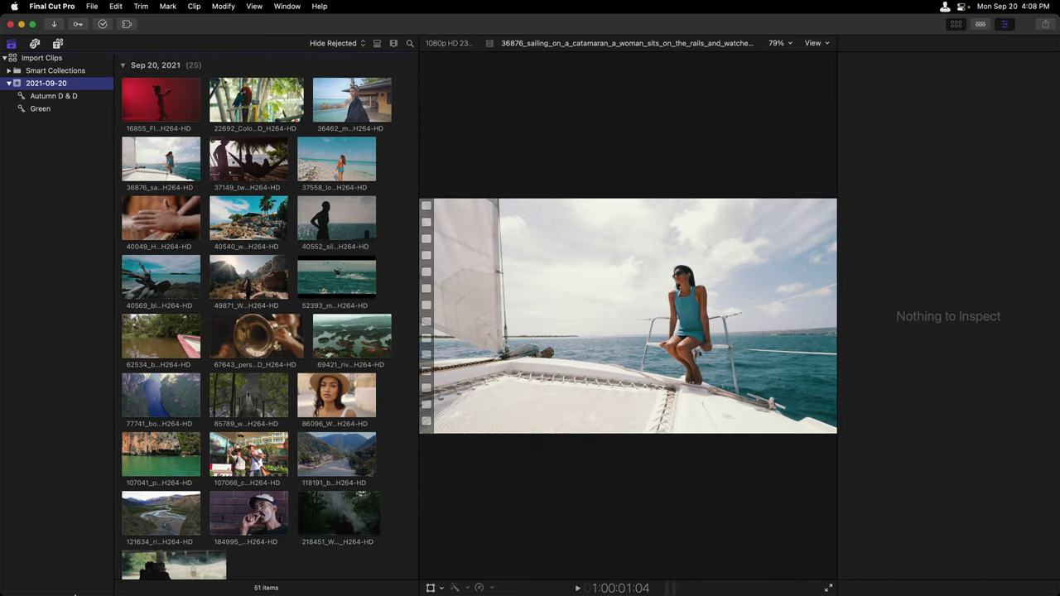
{"action": "left_click", "coordinate": [267, 566]}
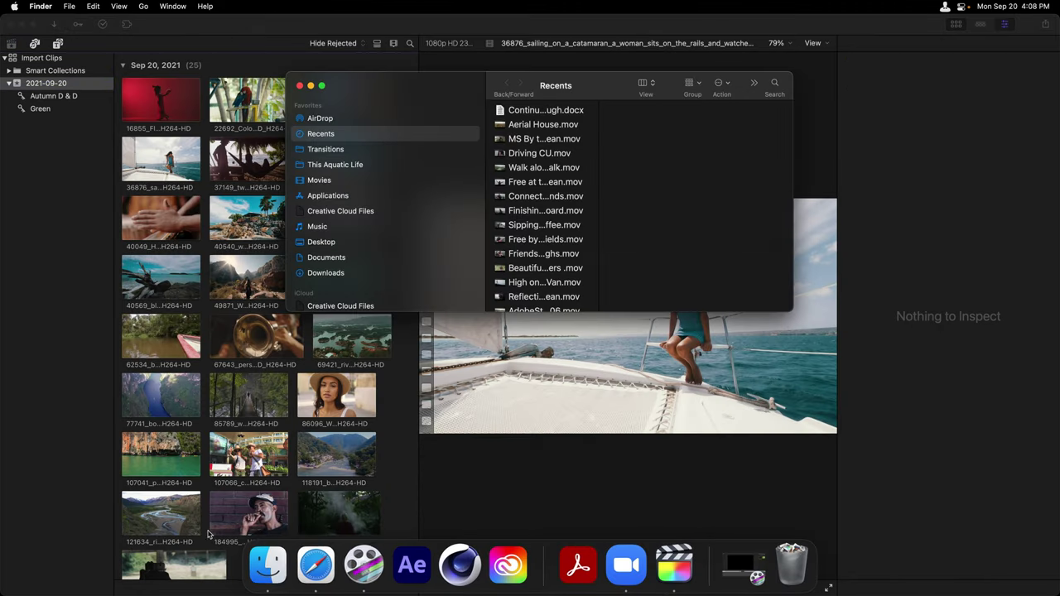
{"action": "left_click", "coordinate": [540, 141]}
{"action": "left_click", "coordinate": [558, 239]}
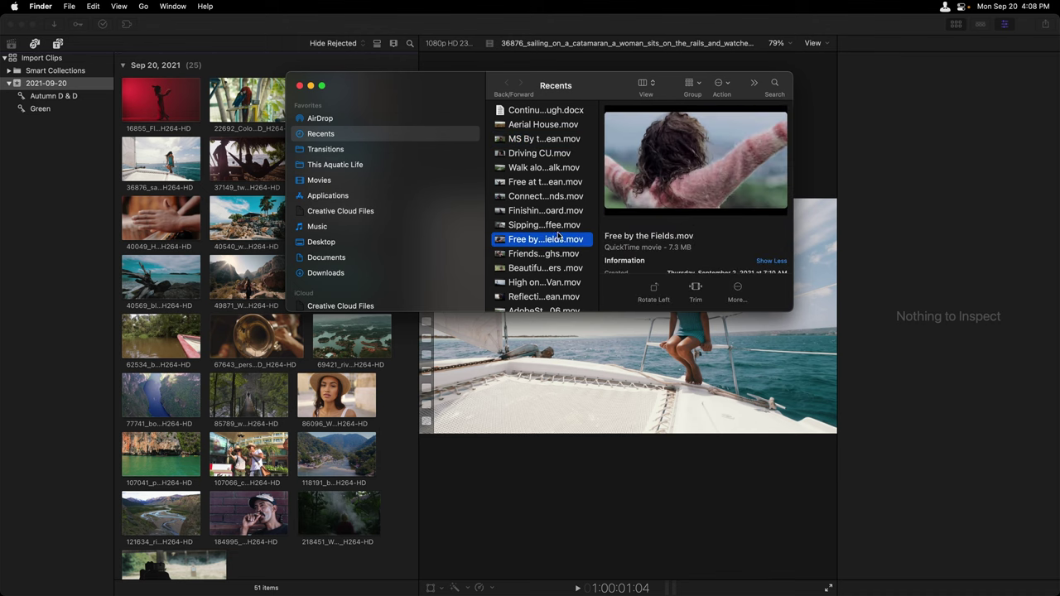
{"action": "left_click_drag", "start_coordinate": [555, 236], "coordinate": [39, 87]}
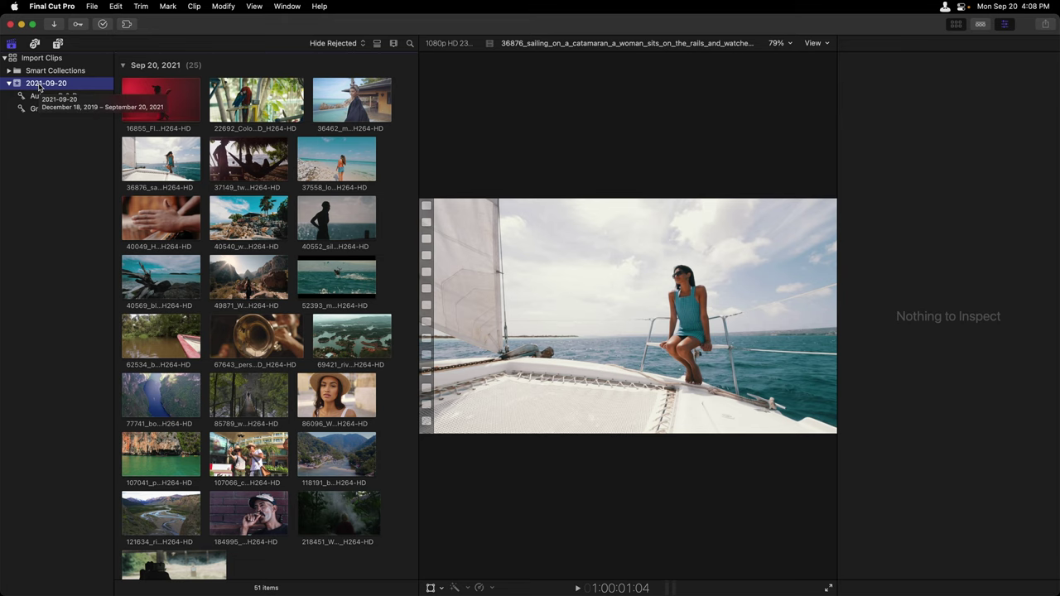
Delete the 40552 man's silhouette by the sea clip and confirm moving its media to Trash
{"action": "left_click", "coordinate": [33, 44]}
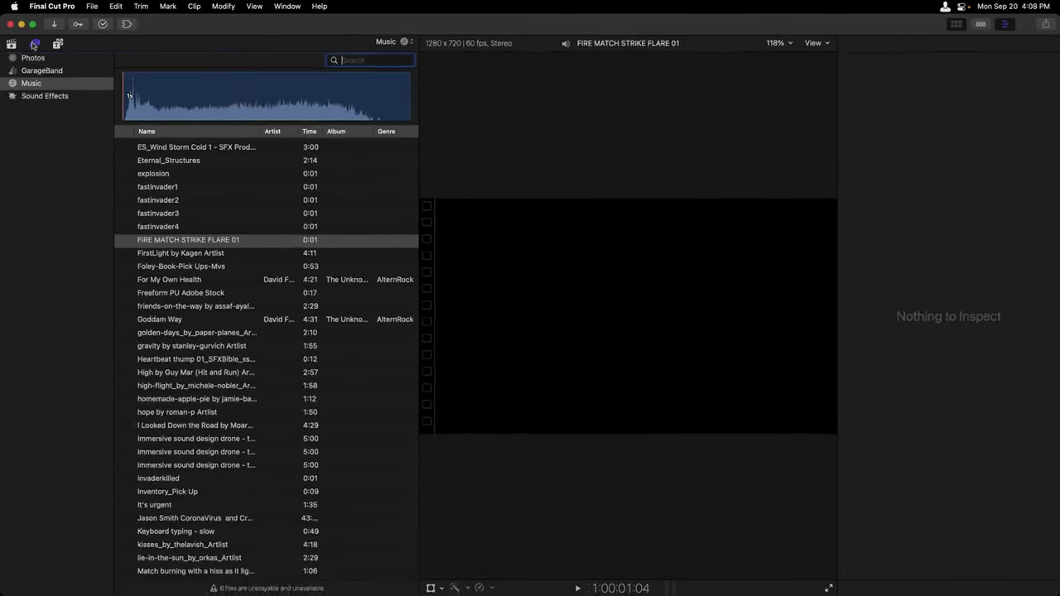
{"action": "left_click", "coordinate": [12, 18]}
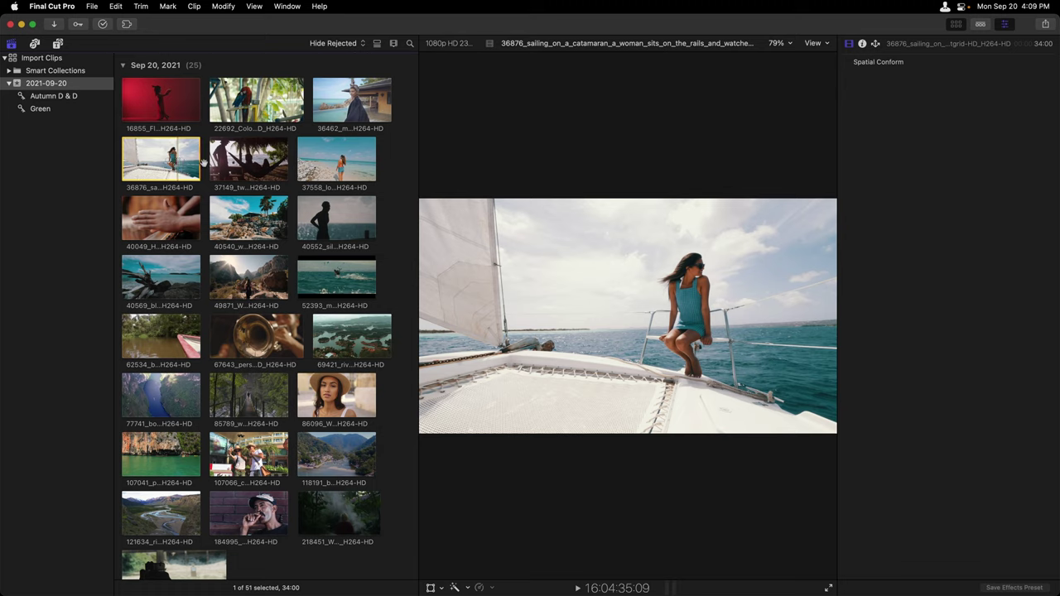
{"action": "left_click", "coordinate": [346, 230]}
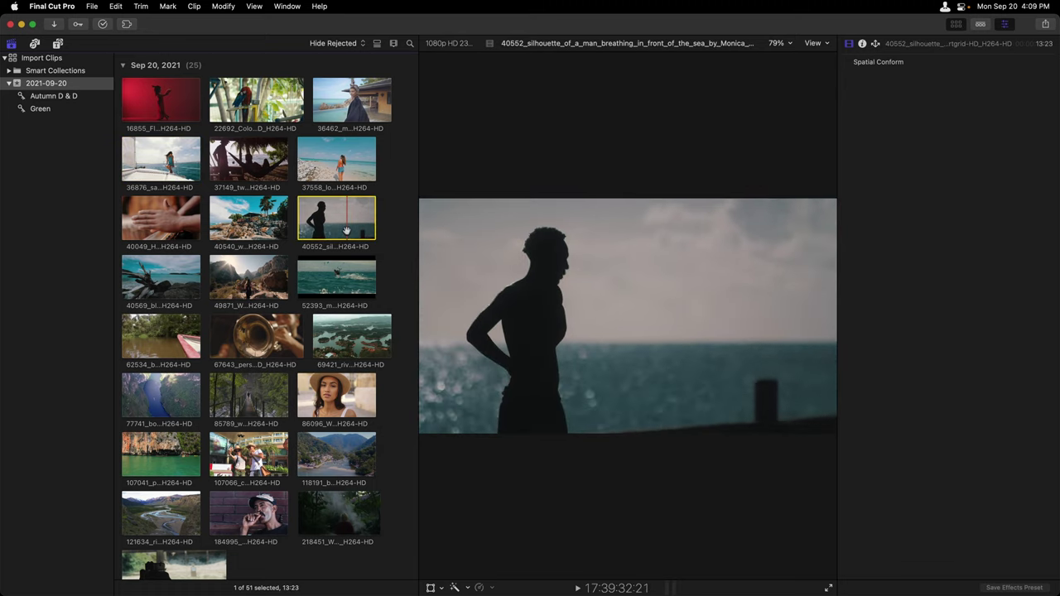
{"action": "key", "text": "super+BackSpace"}
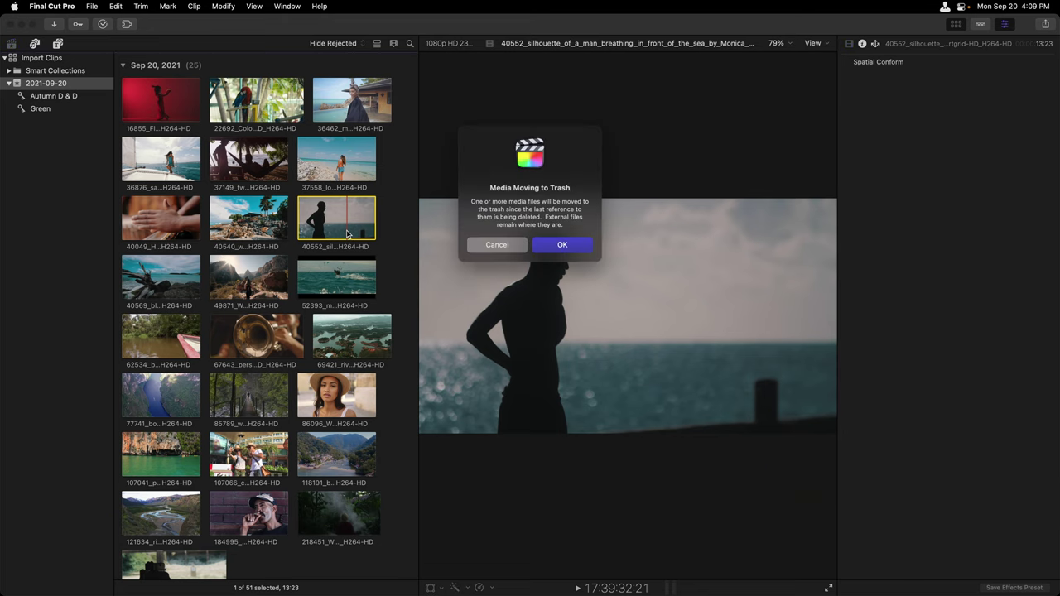
{"action": "key", "text": "Return"}
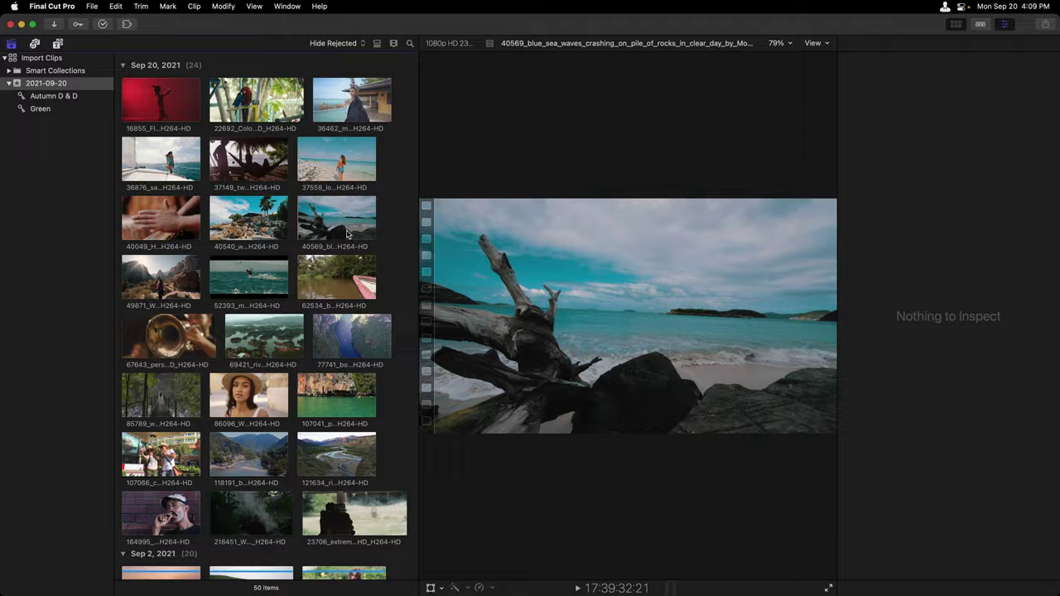